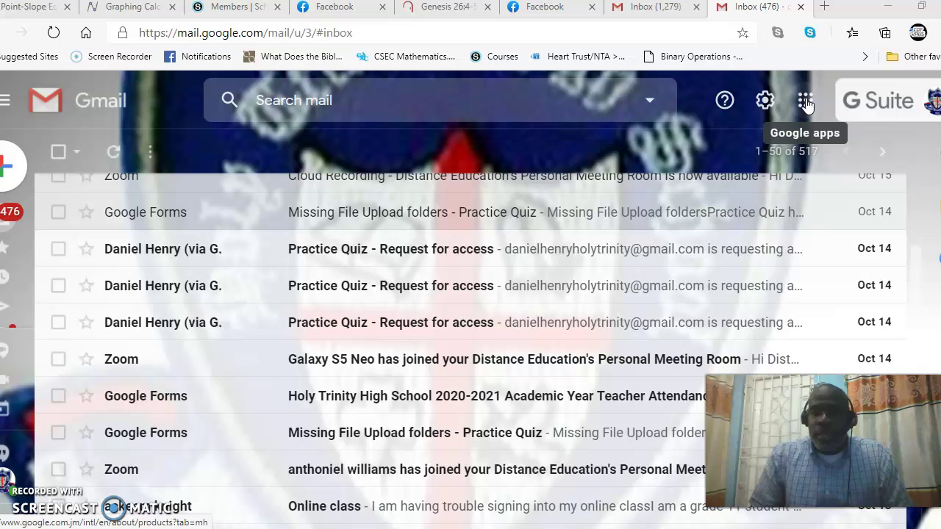
Switch from Gmail to Google Classroom and open the classwork of the Holy Trinity High School Staff Room class.
left_click(806, 105)
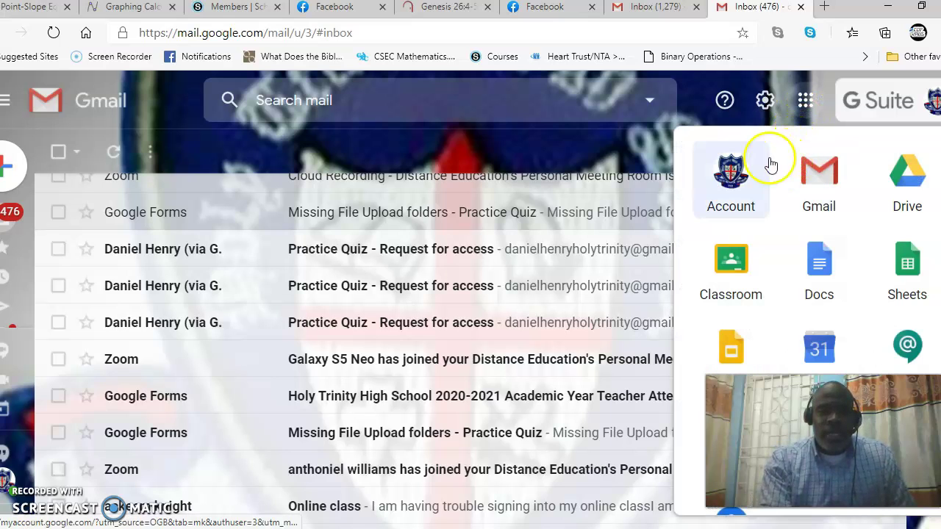
left_click(730, 275)
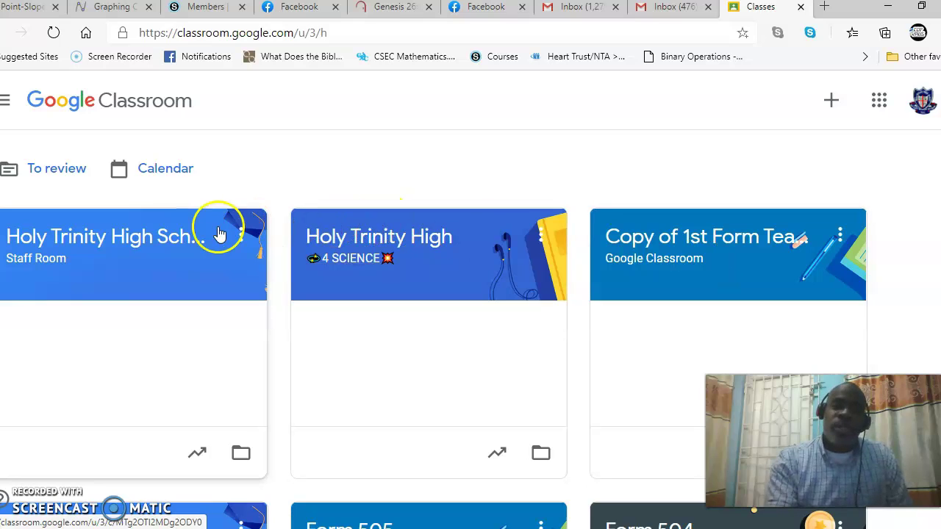
left_click(49, 262)
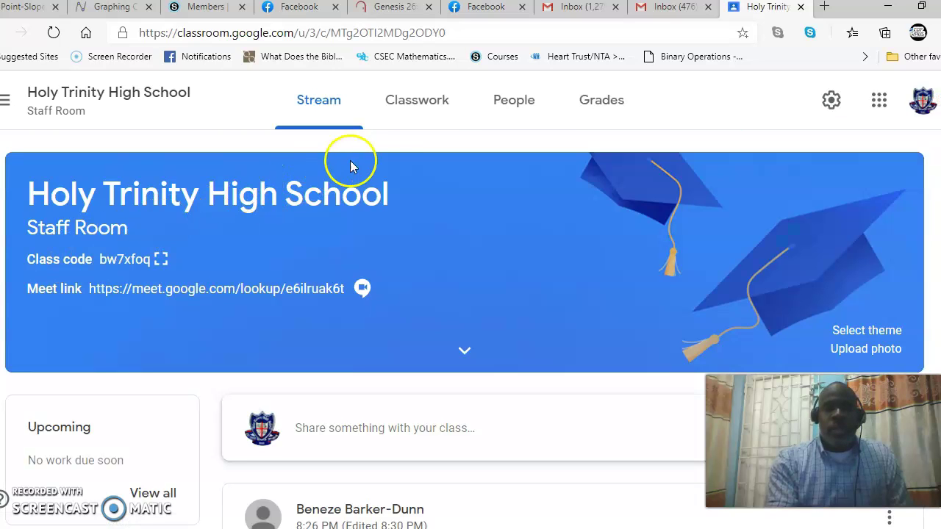
left_click(428, 108)
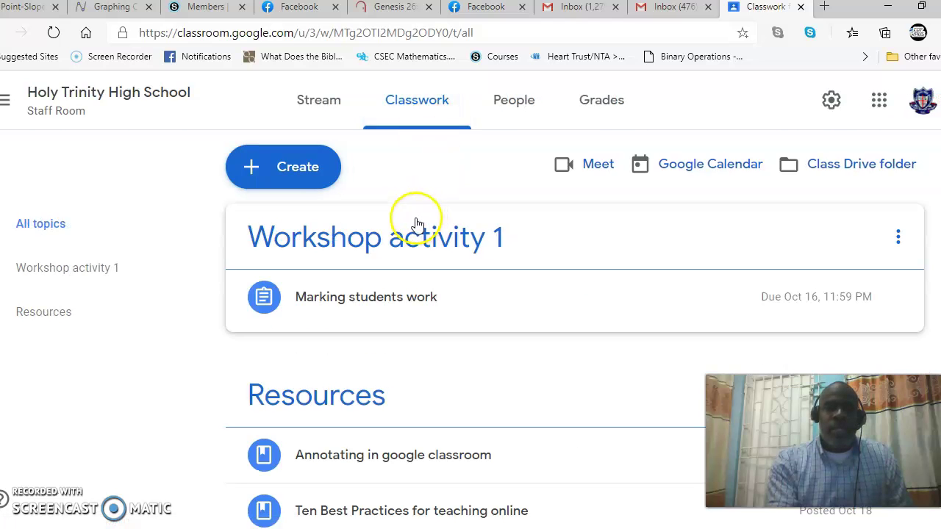
Create a new material post titled "3rd form Diagnostic test".
left_click(283, 168)
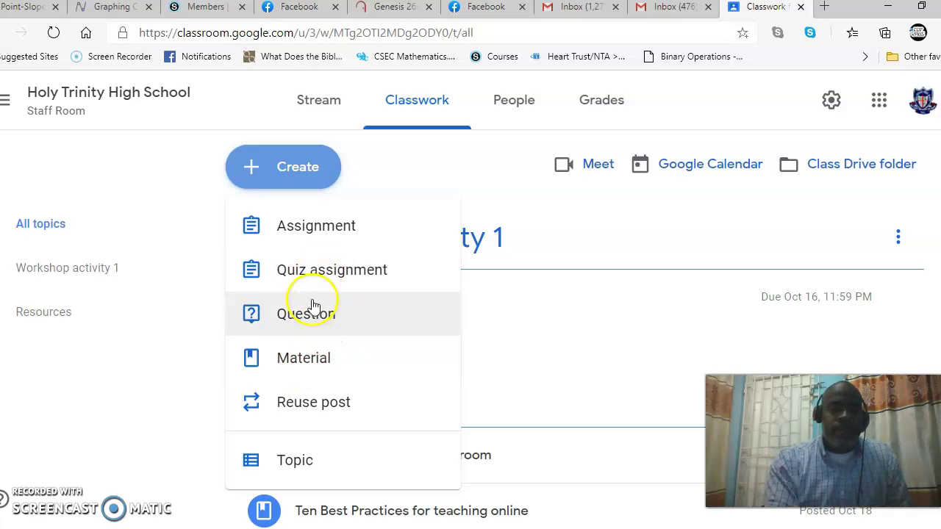
left_click(312, 363)
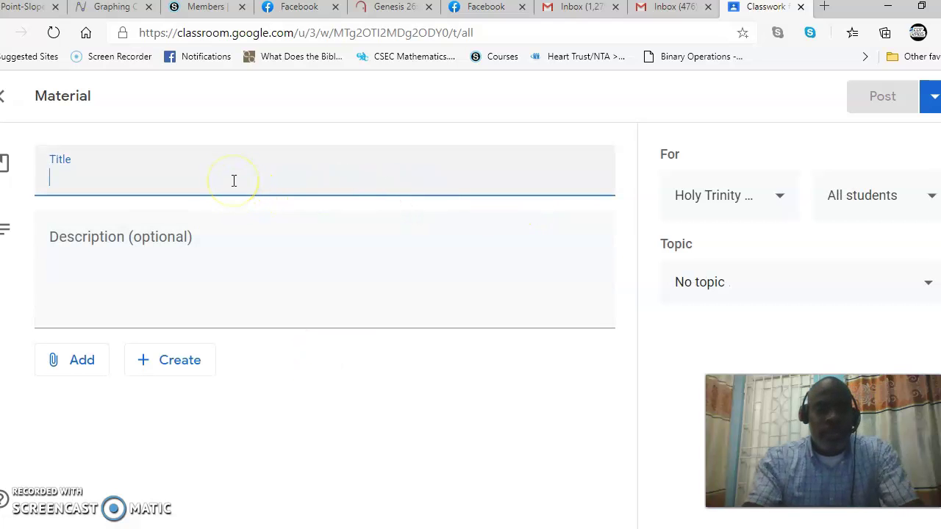
type("3rd ")
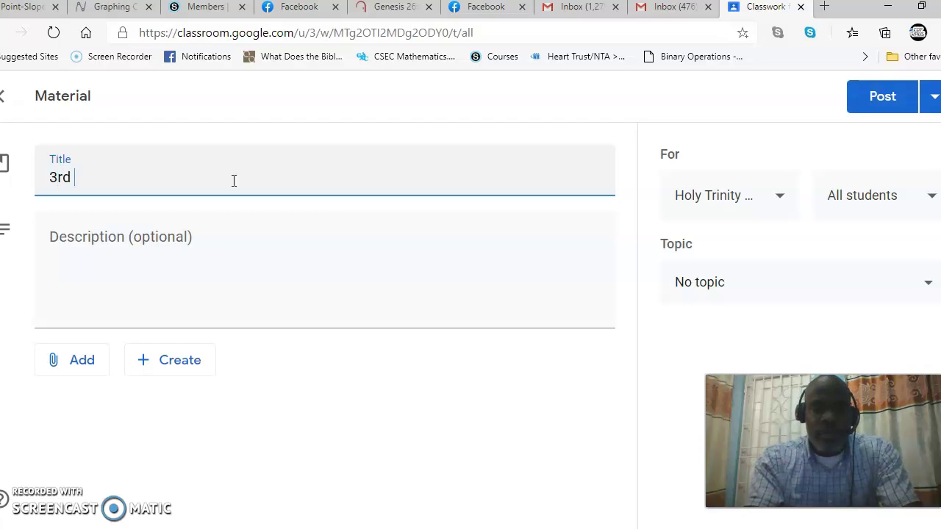
type("form D")
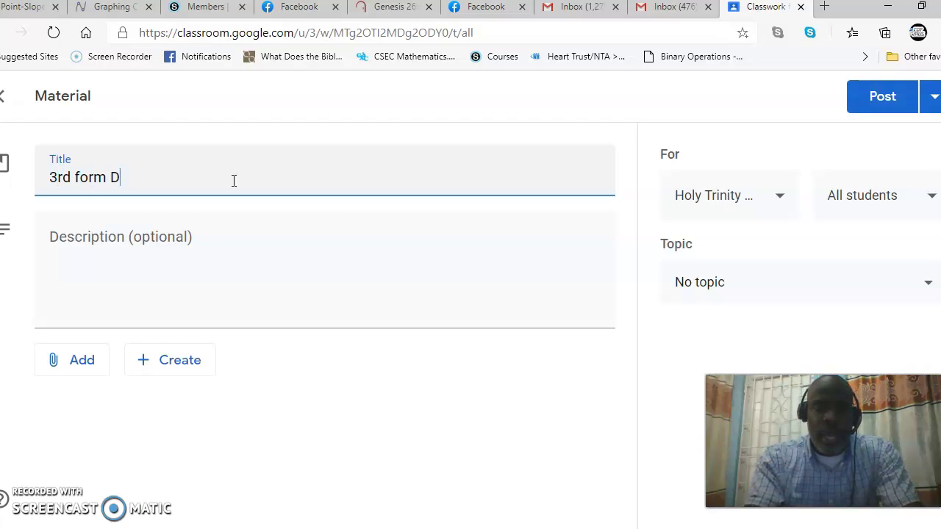
type("iag")
key("BackSpace")
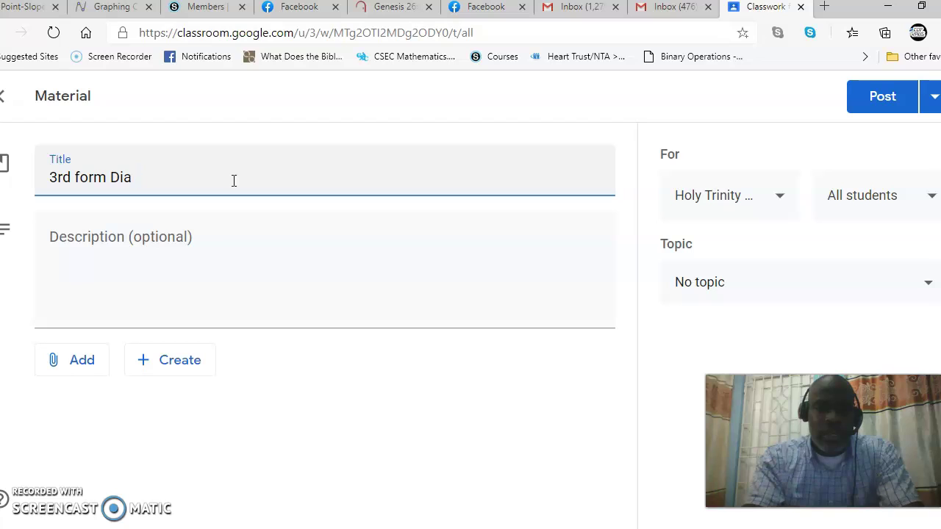
key("BackSpace")
type("g")
key("BackSpace")
type("agnostic test")
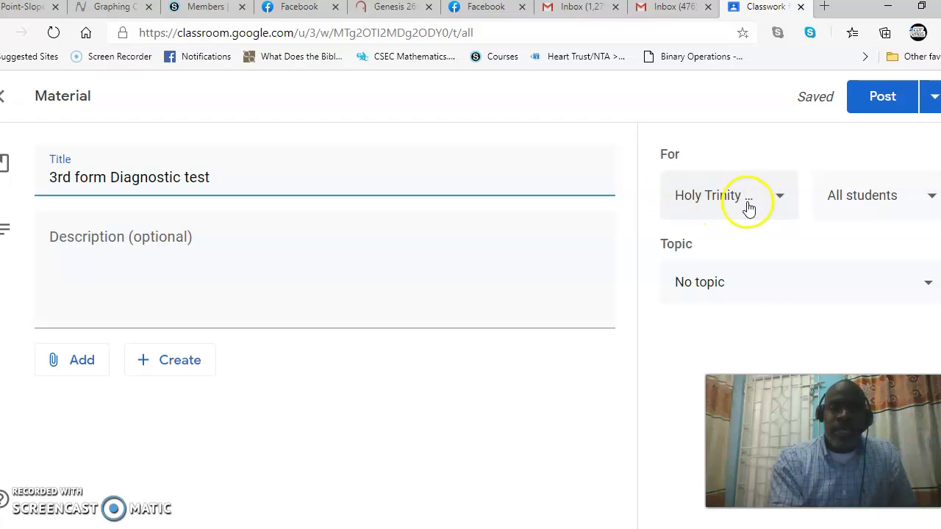
Share the material also with Holy Trinity High 4 SCIENCE, the 1st Form copy class, Forms 506, 505, 504 and the class listed after them.
left_click(781, 197)
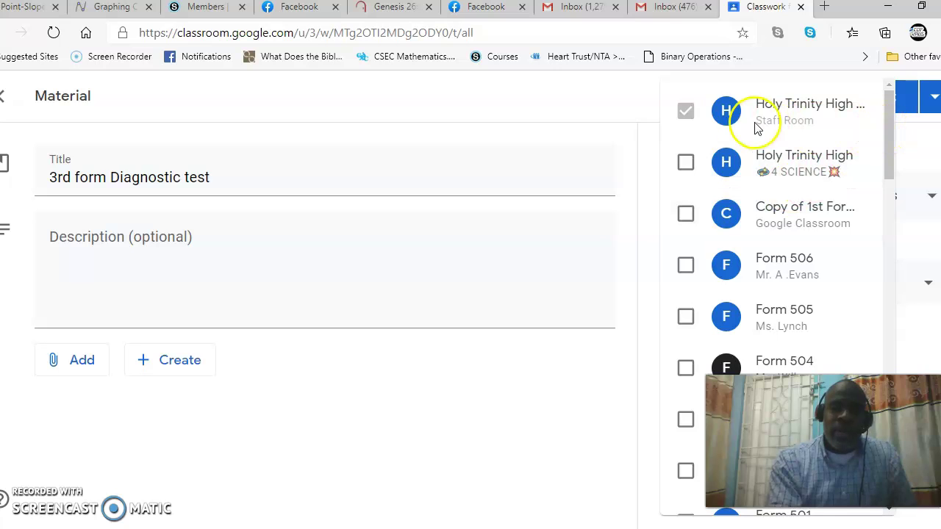
left_click(686, 163)
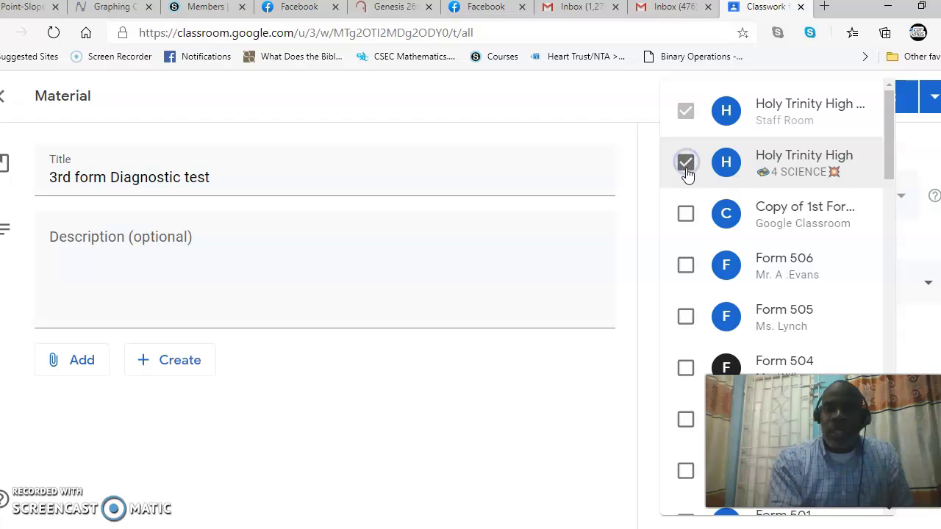
left_click(687, 214)
left_click(685, 265)
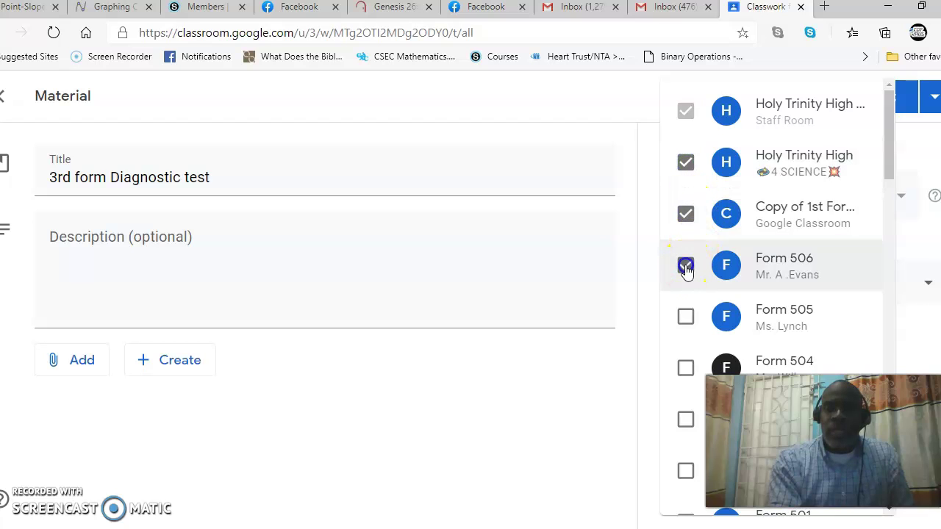
left_click(688, 318)
left_click(685, 369)
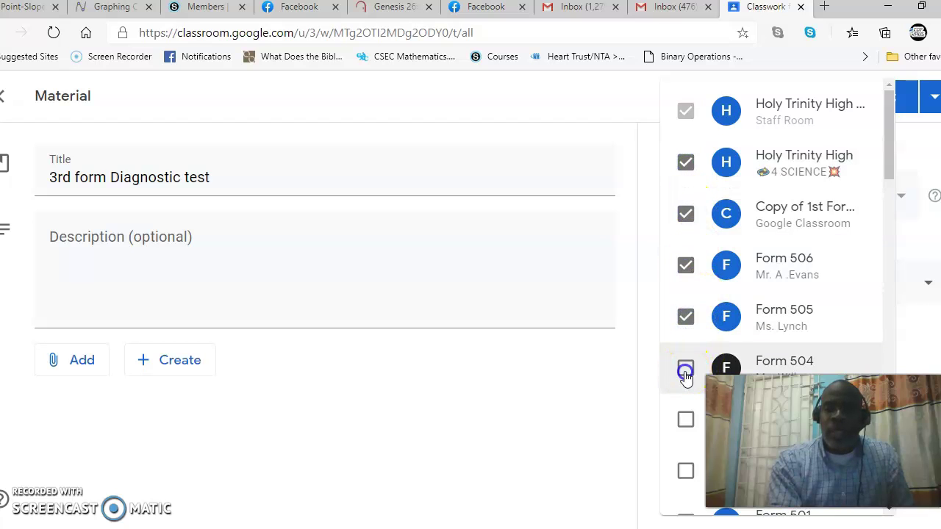
left_click(685, 418)
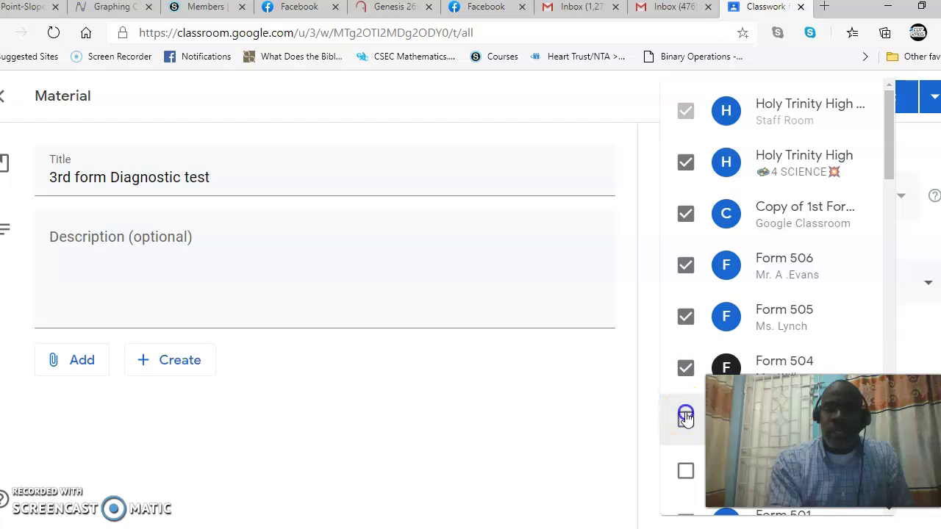
left_click(599, 396)
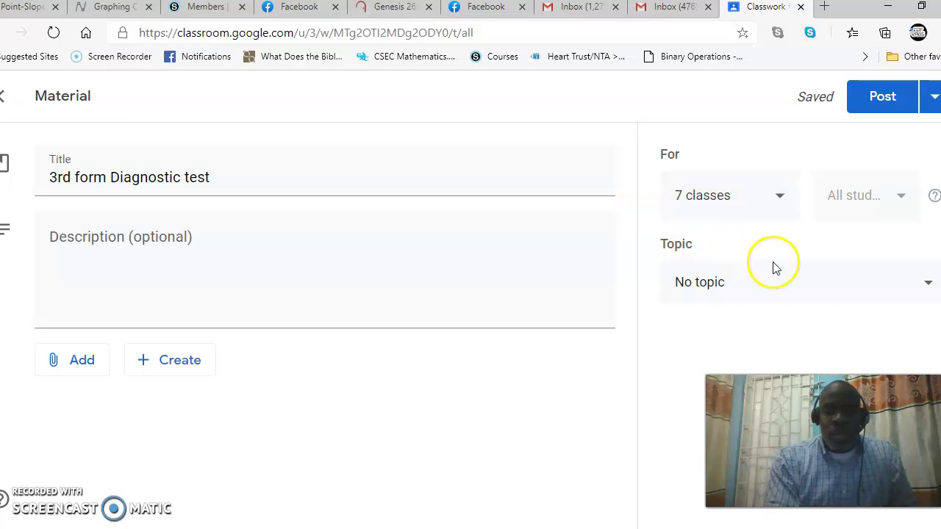
Create a new topic named "Diagnostic test" for the material.
left_click(928, 283)
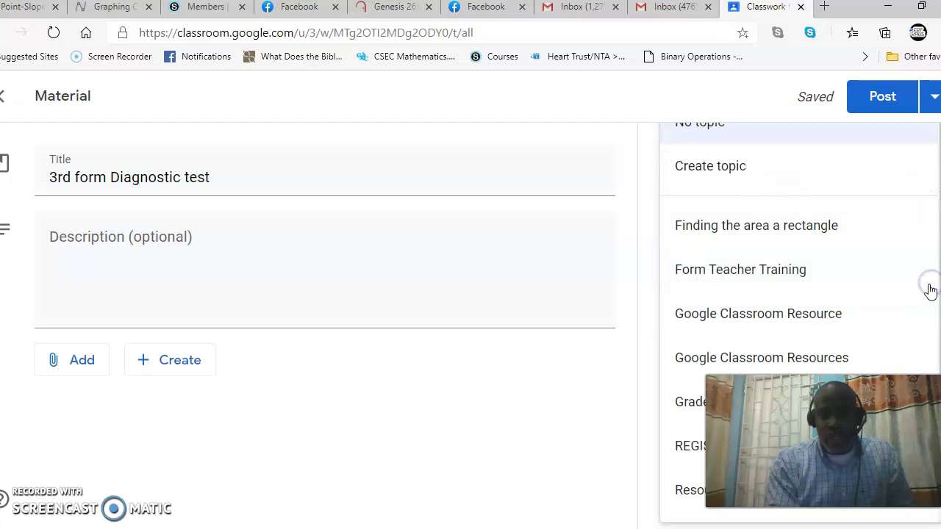
left_click(748, 177)
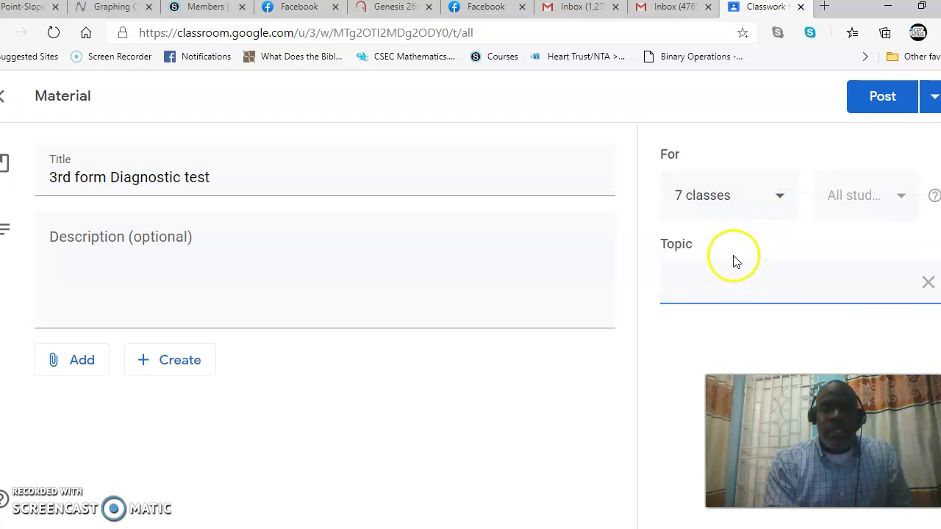
type("D")
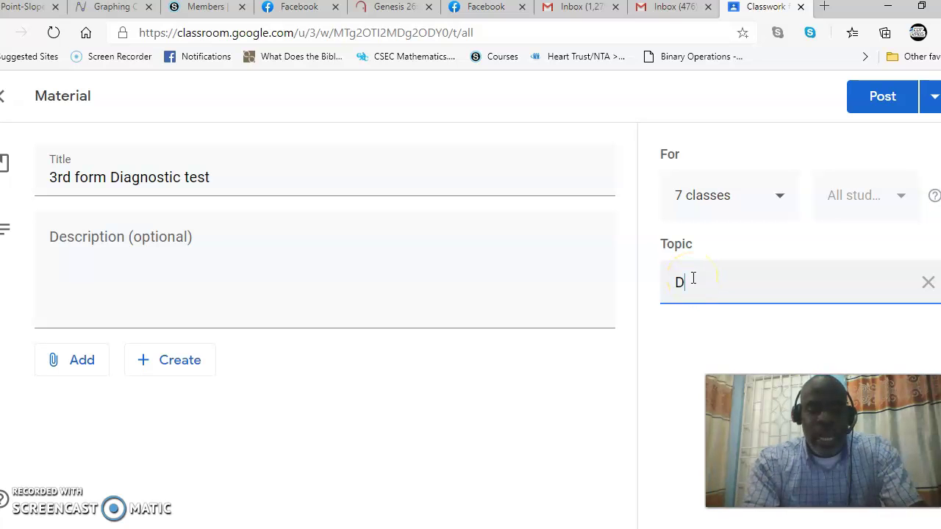
type("iagnostic")
type("test")
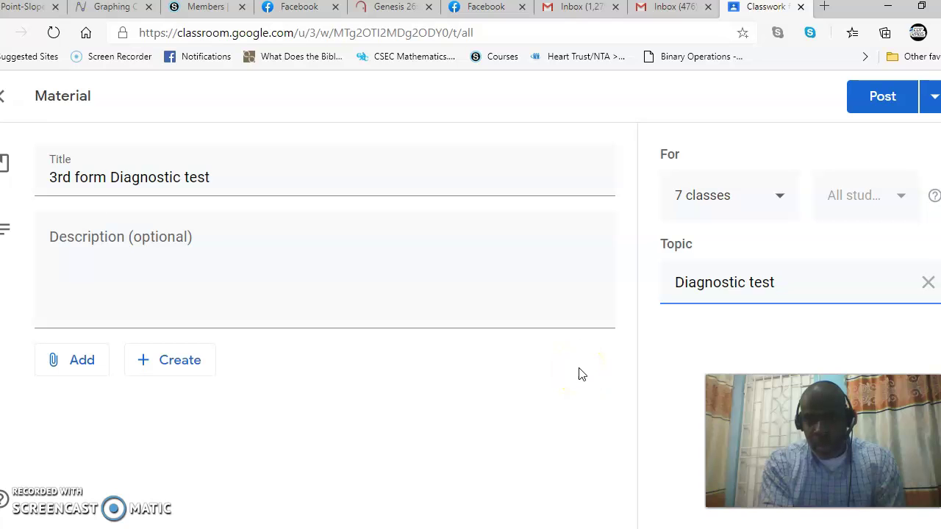
left_click_drag(777, 377, 749, 94)
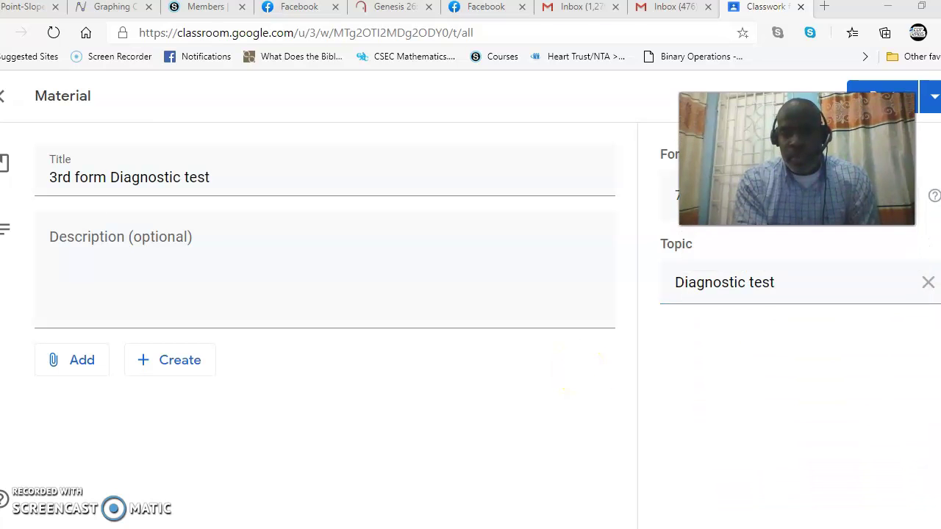
left_click(674, 422)
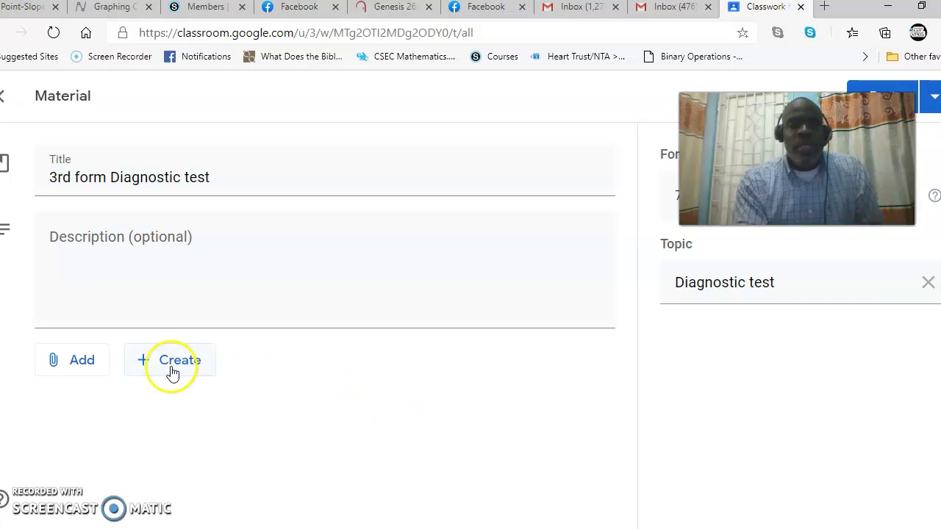
left_click(87, 364)
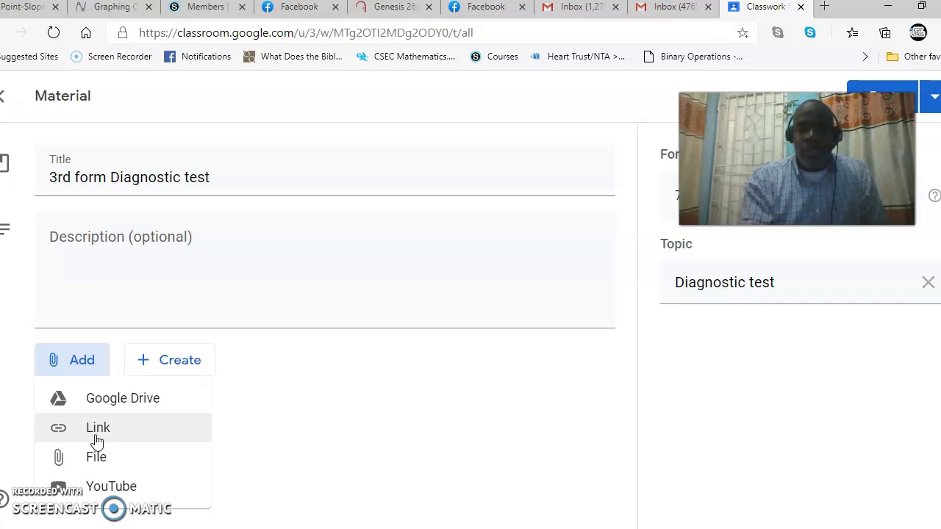
left_click(131, 403)
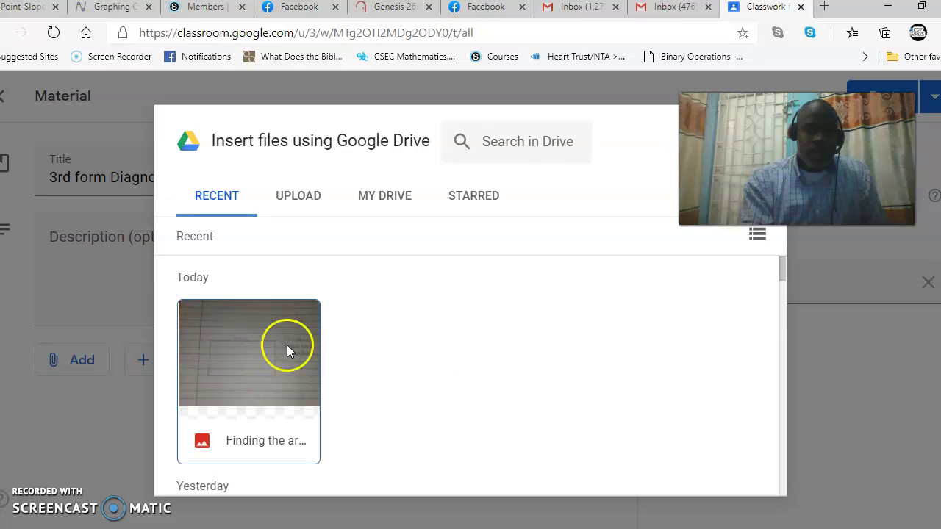
left_click(391, 197)
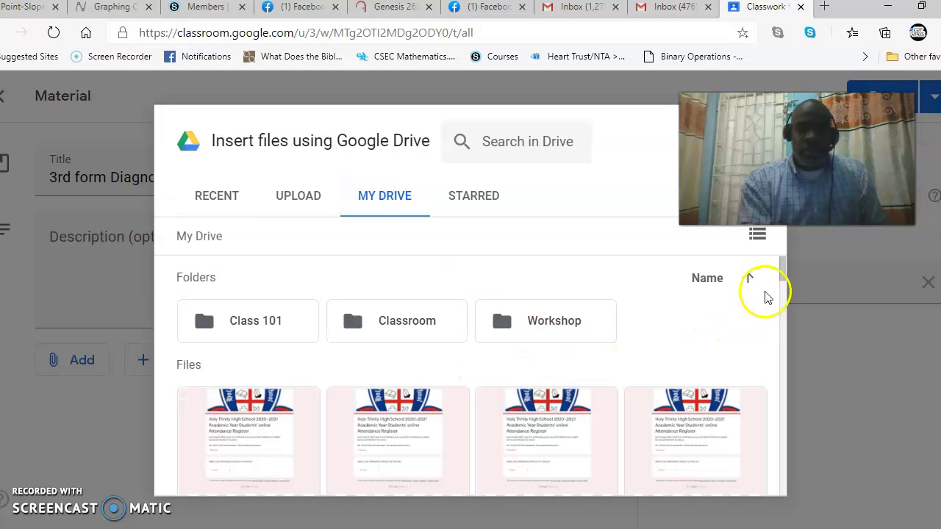
left_click_drag(783, 277, 788, 457)
left_click(563, 383)
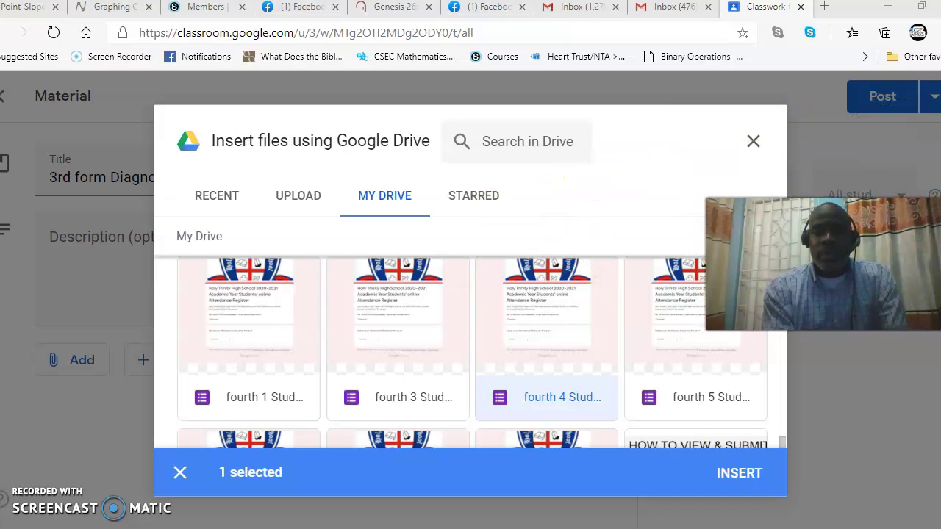
left_click(753, 142)
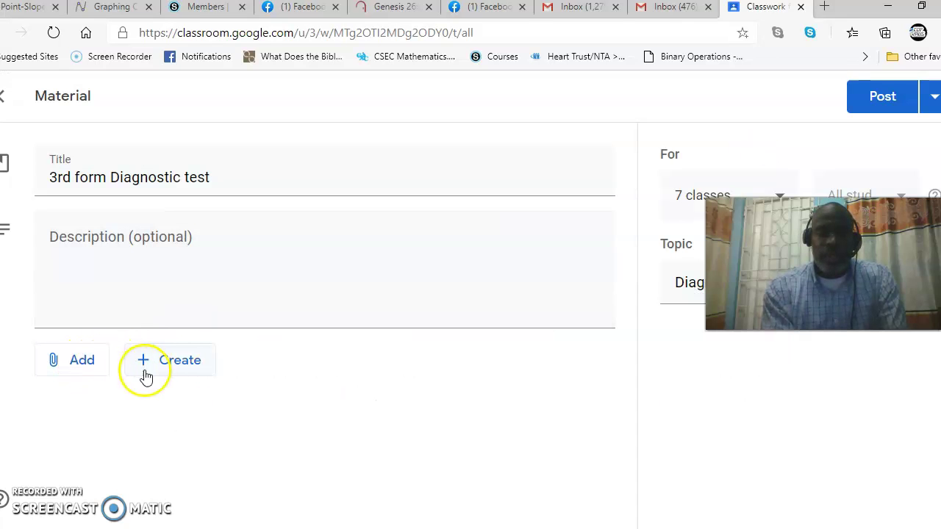
Create a new blank Google Form from the material's attachment options.
left_click(177, 360)
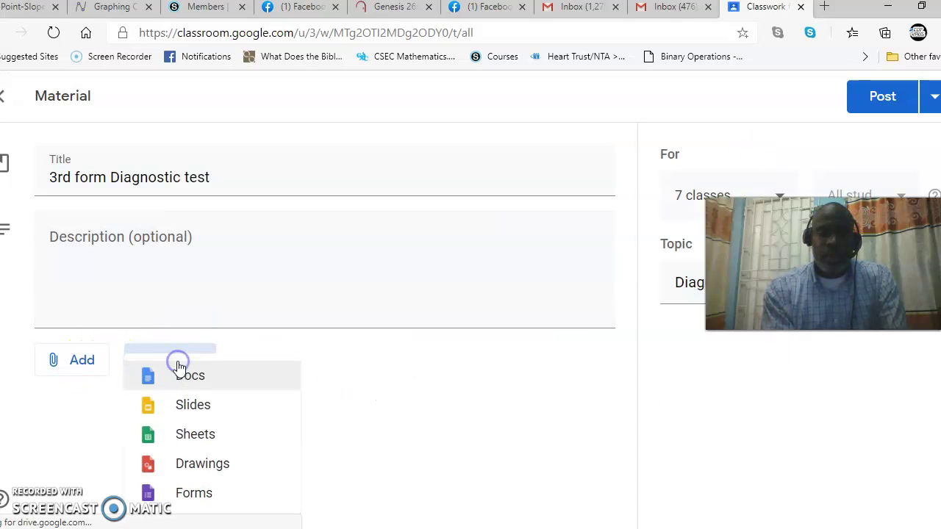
left_click(195, 494)
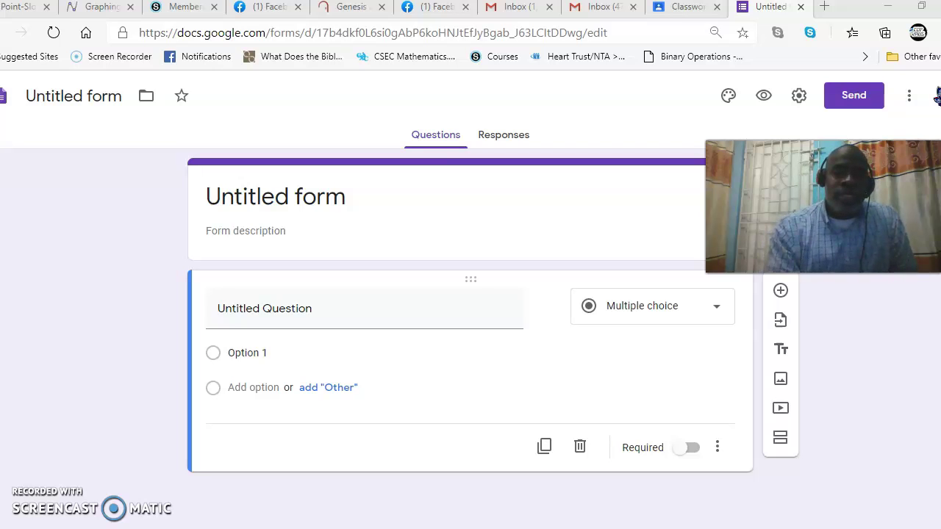
Set the form to collect email addresses, always send response receipts and limit respondents to 1 response, and save the settings.
left_click(799, 99)
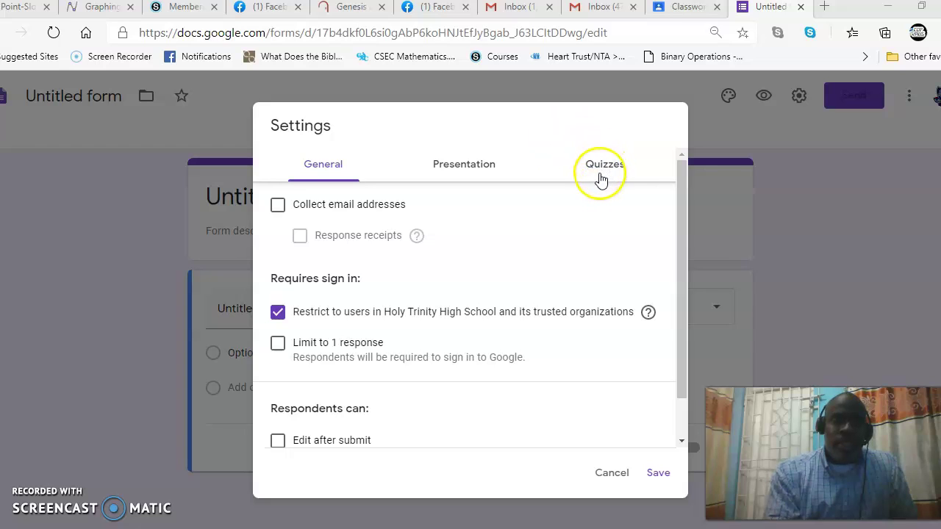
left_click(276, 209)
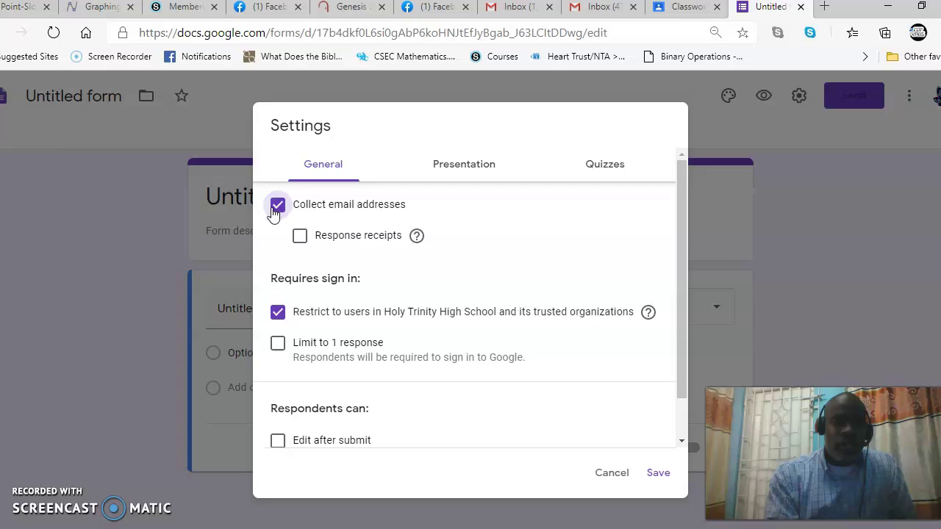
left_click(299, 236)
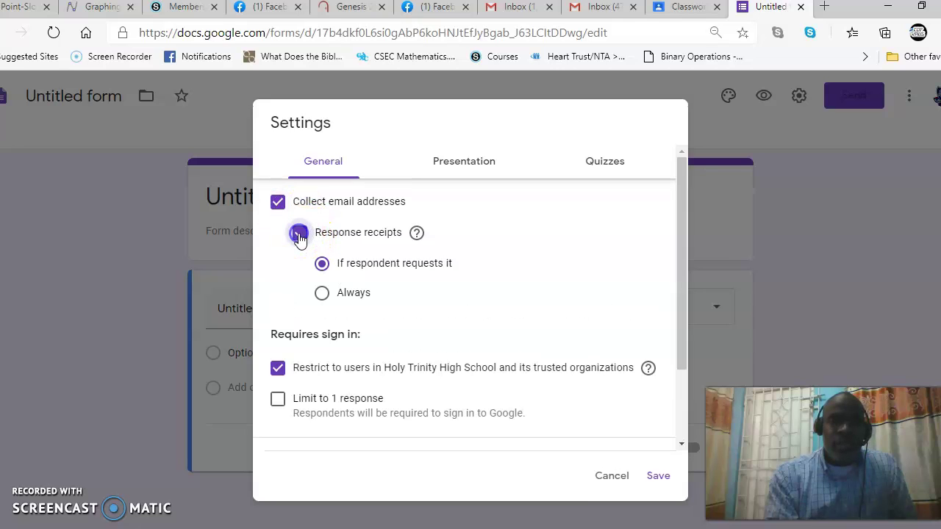
left_click(321, 294)
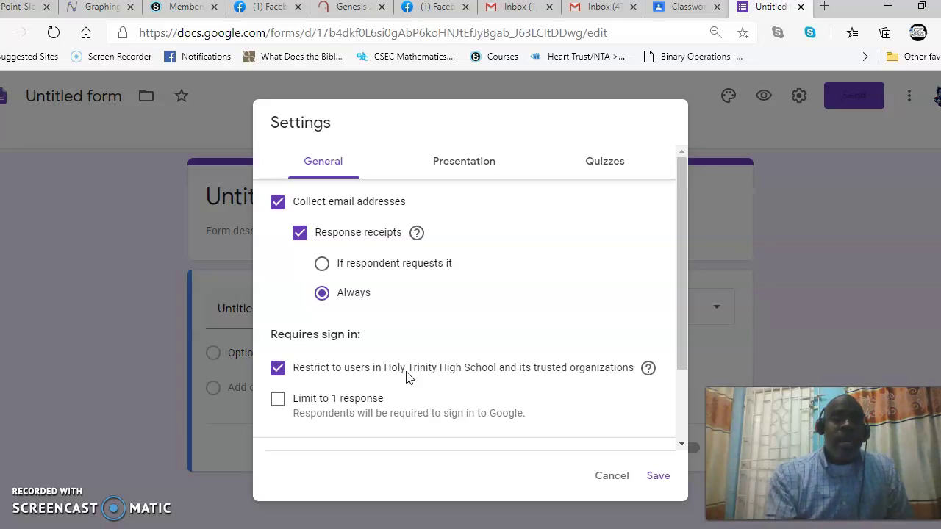
left_click(277, 402)
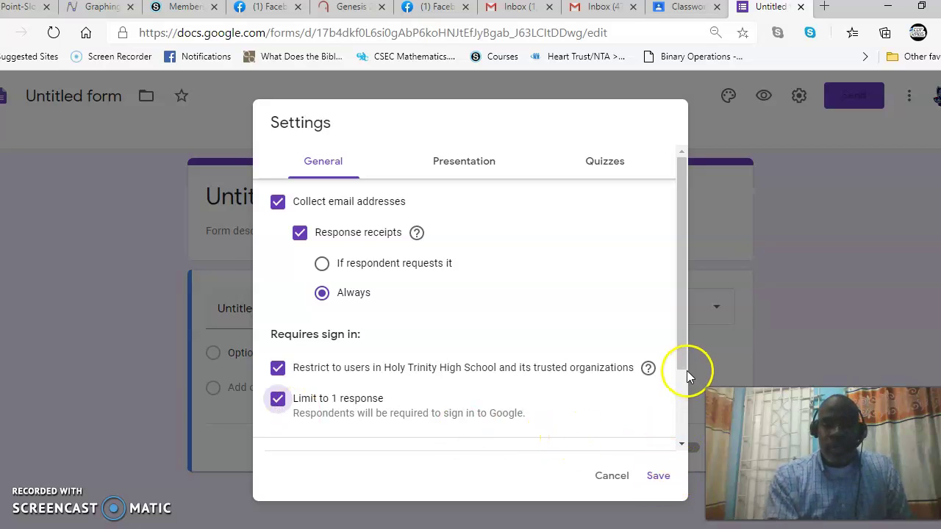
left_click_drag(678, 364, 690, 452)
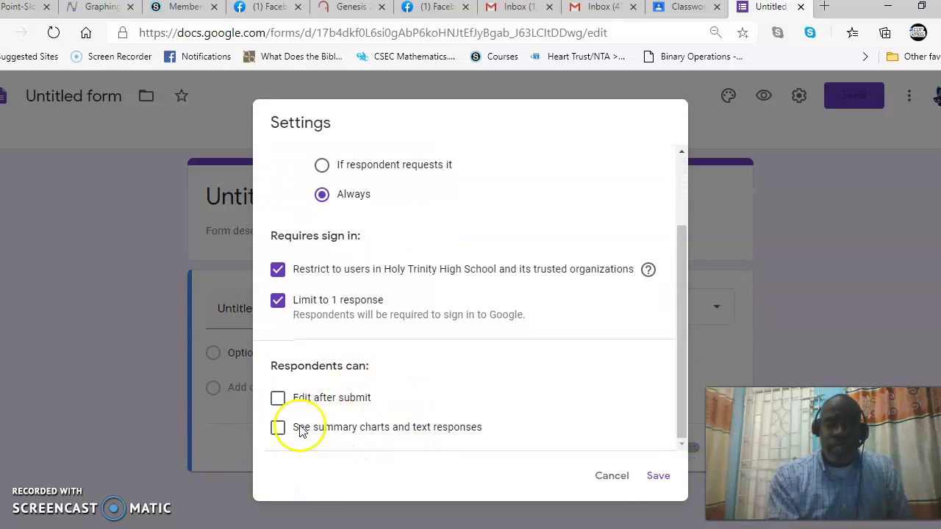
left_click(658, 477)
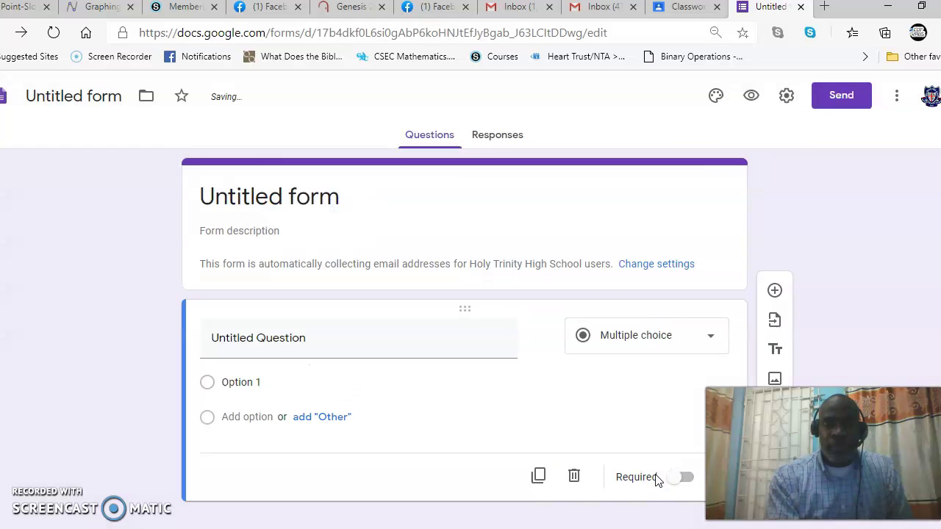
Make the form a quiz, review its presentation, grade release and respondent visibility options, and save the settings.
left_click(787, 97)
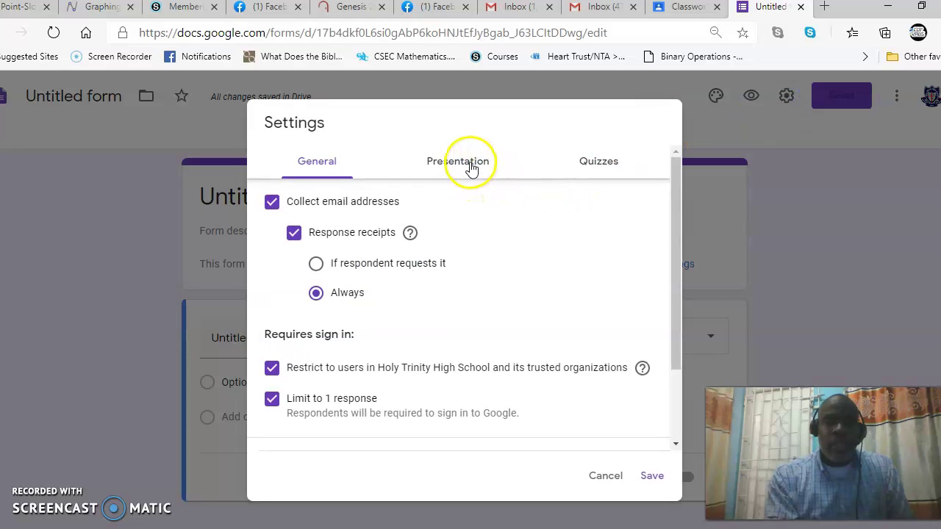
left_click(470, 168)
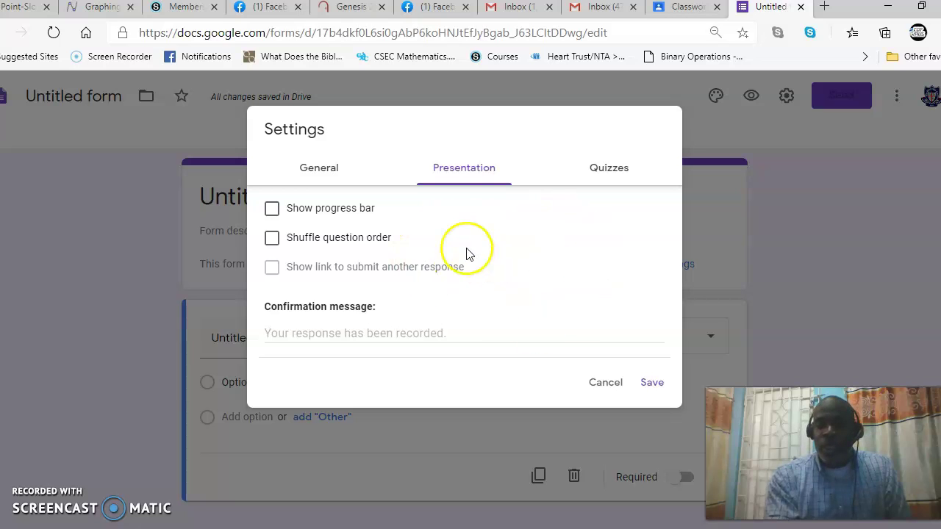
left_click(610, 172)
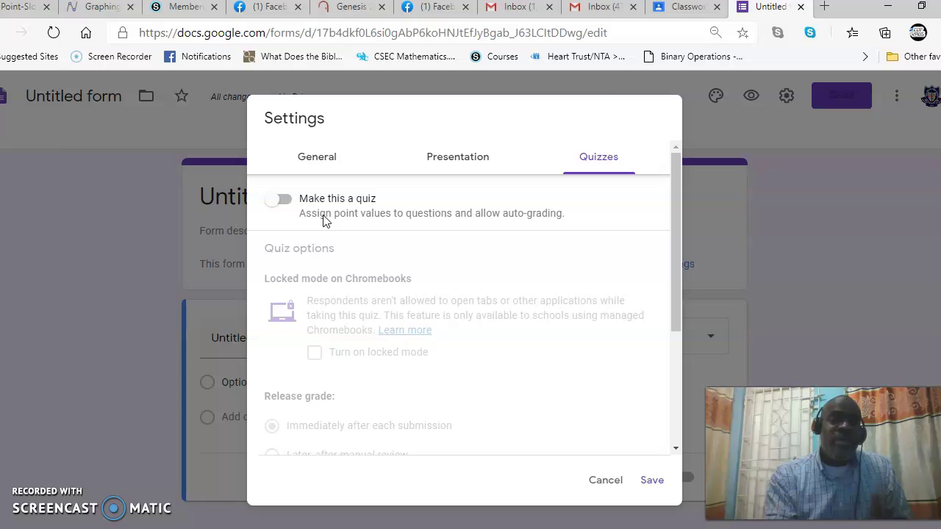
left_click(278, 202)
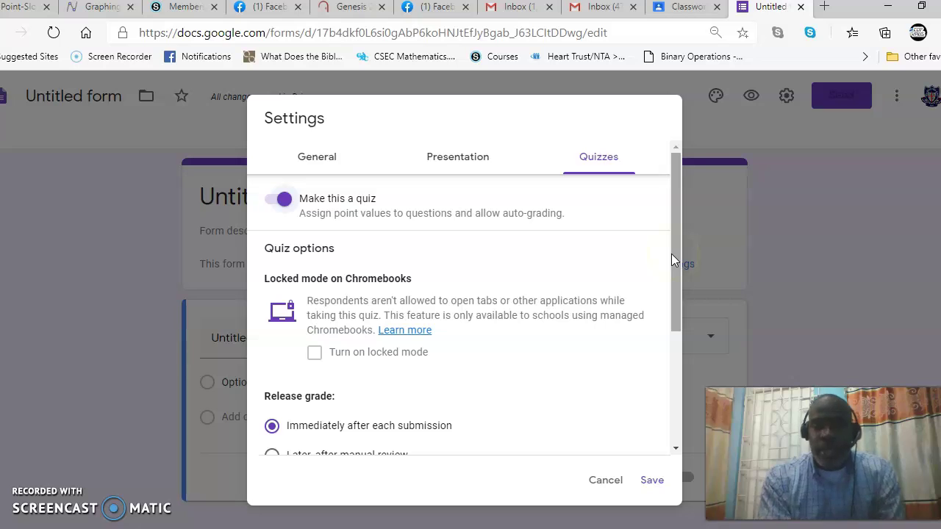
left_click_drag(671, 255, 672, 347)
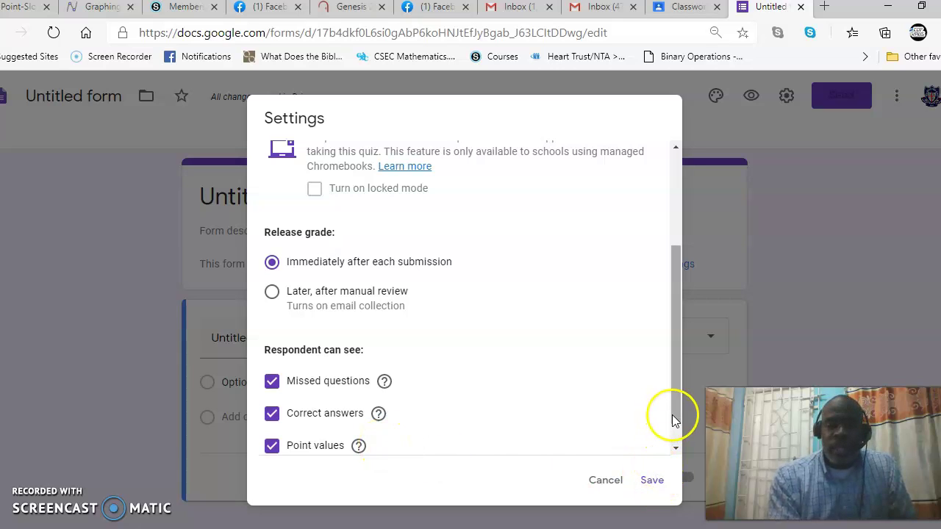
left_click(674, 446)
left_click(652, 483)
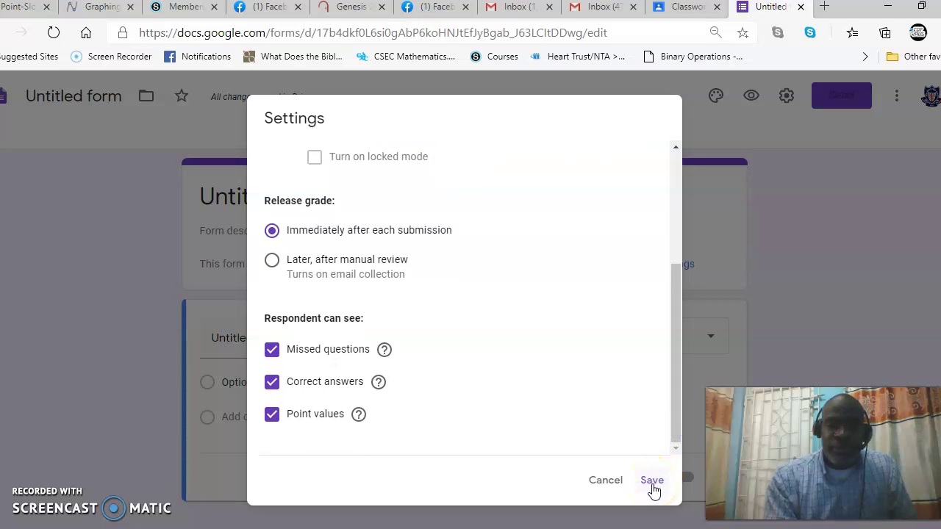
left_click_drag(673, 431, 665, 386)
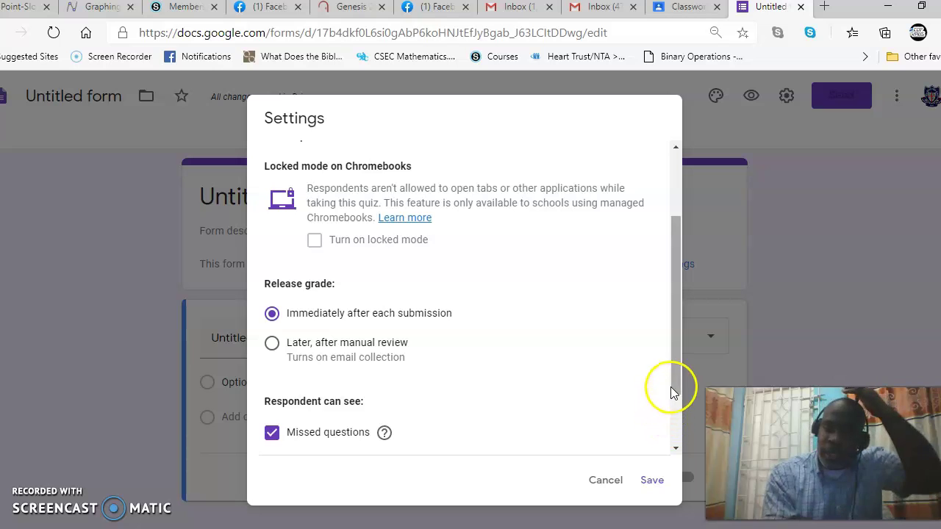
left_click_drag(670, 391, 674, 449)
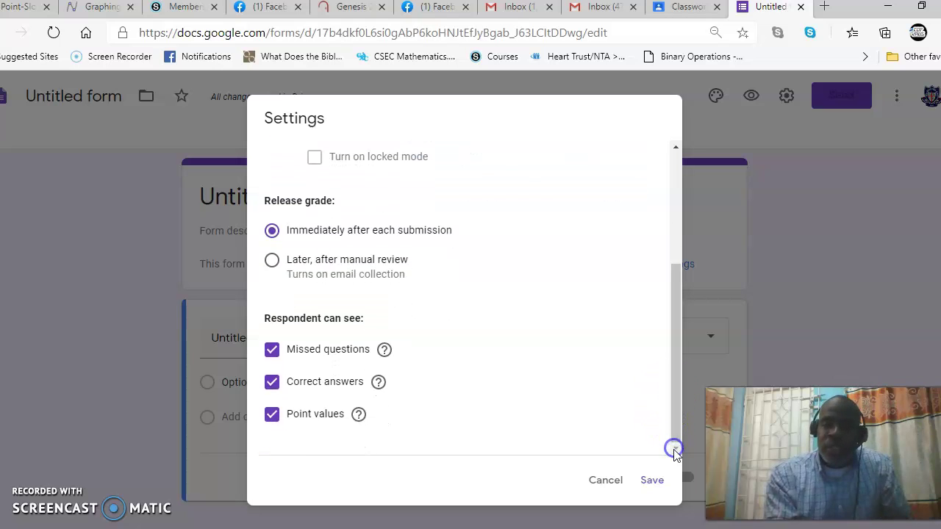
left_click(654, 482)
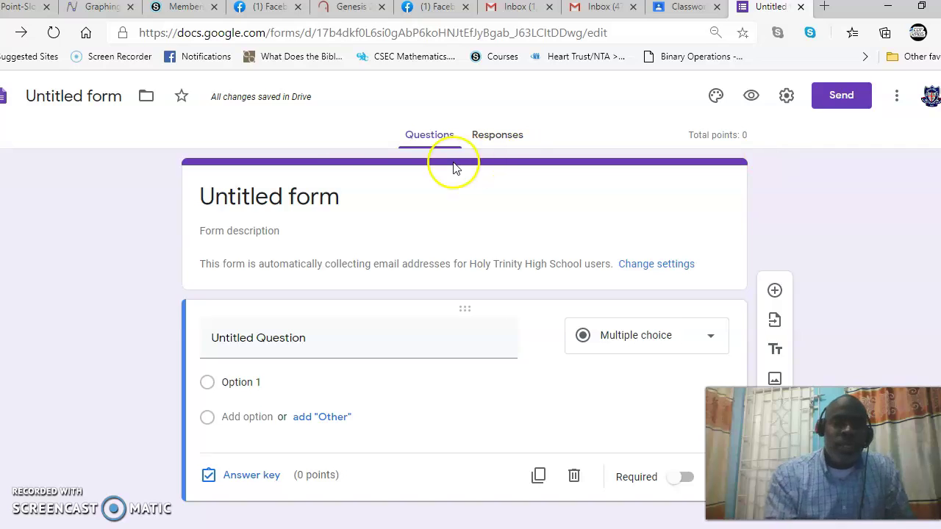
Title the form "Third Form Diagnostic Test".
left_click(342, 194)
key("BackSpace")
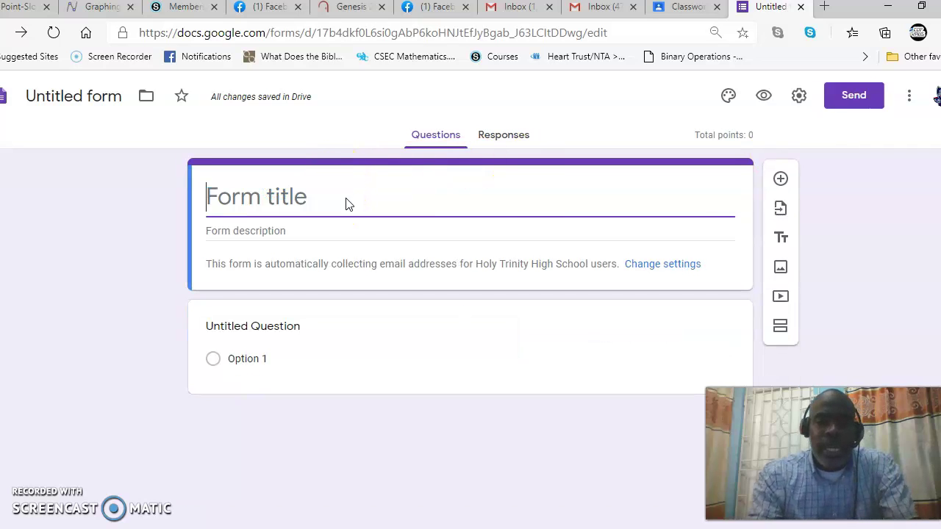
type("3")
key("BackSpace")
type("Thir")
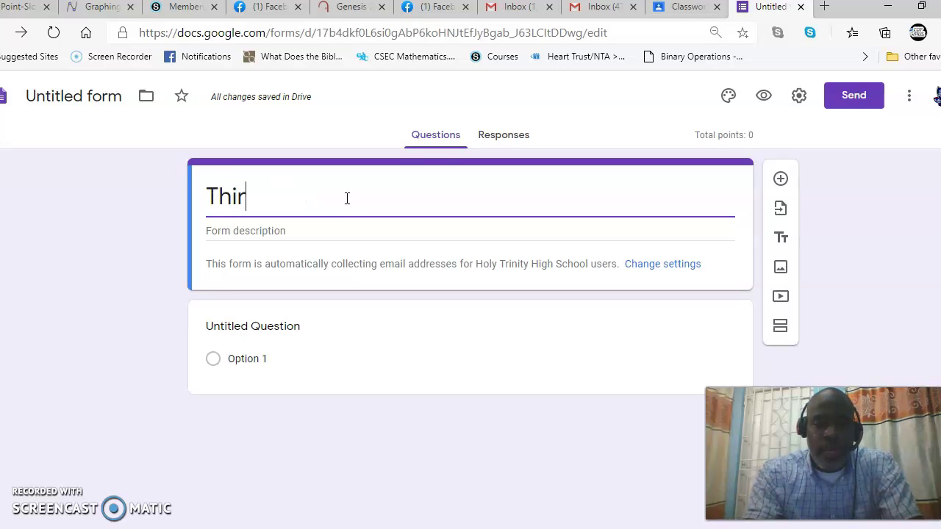
type("d Form Diagnos")
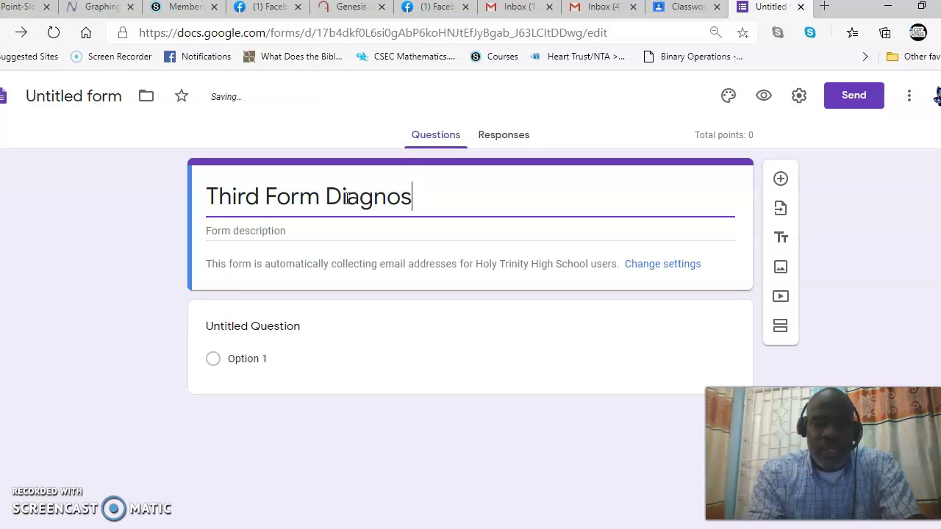
type("tic Test")
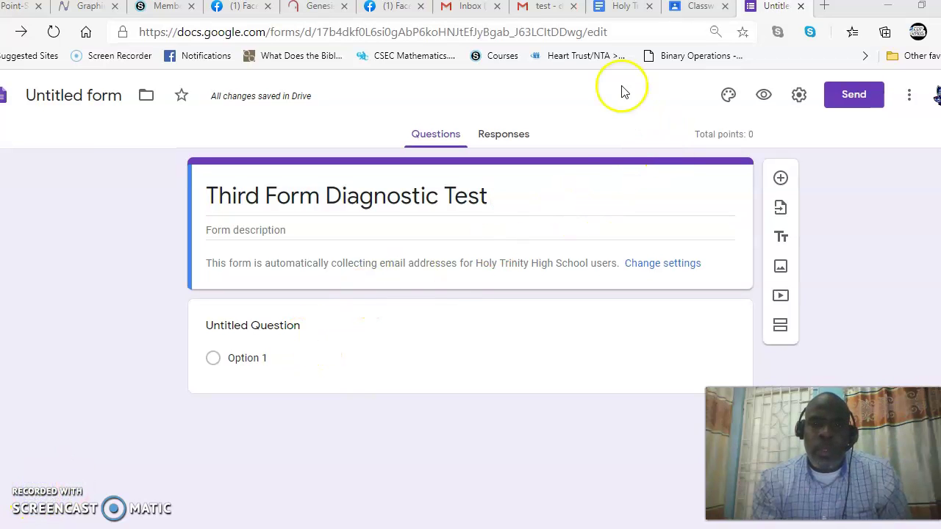
Check the student details section of the Google Docs test paper, and make the form's first question a required short-answer "Name".
left_click(621, 9)
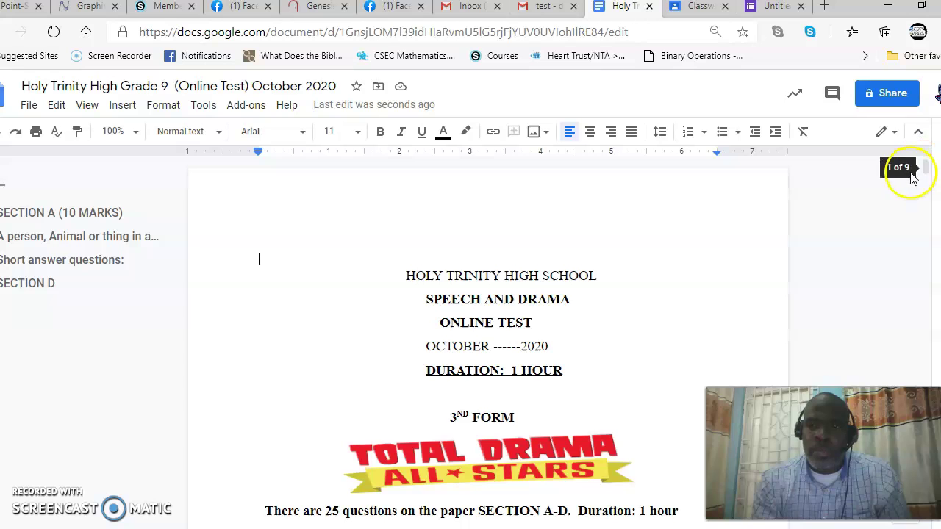
left_click_drag(925, 168, 923, 182)
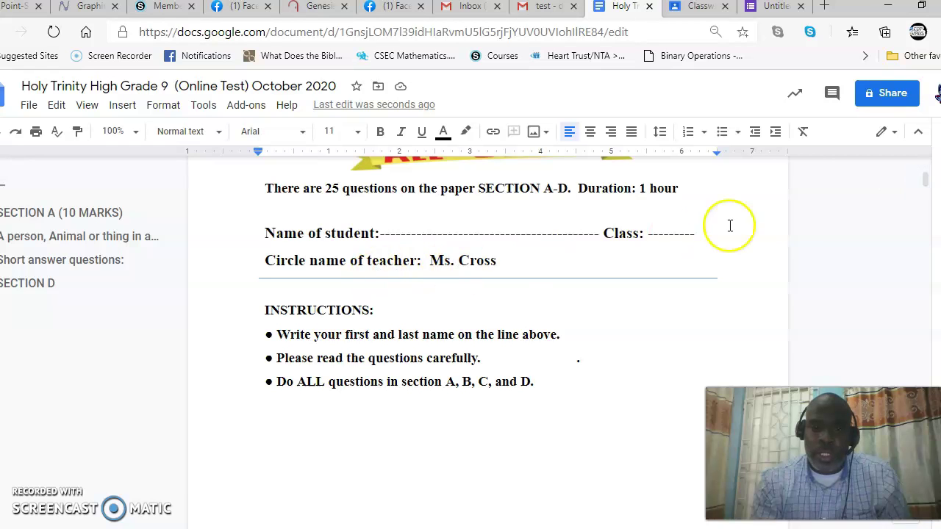
left_click(771, 8)
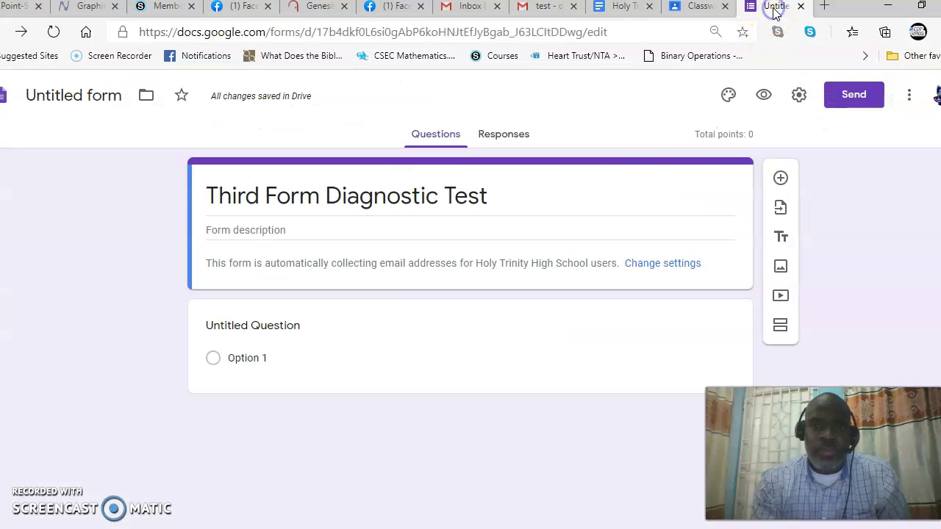
left_click(299, 327)
key("BackSpace")
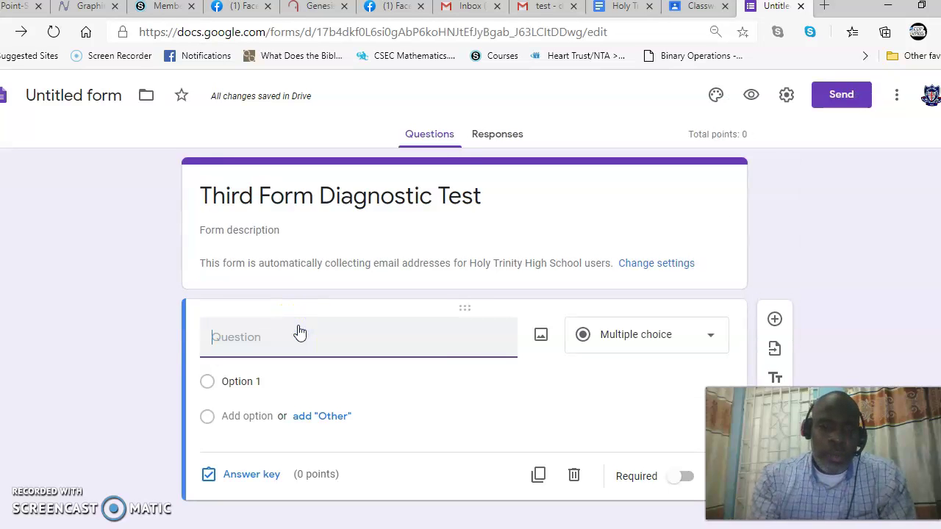
type("Name")
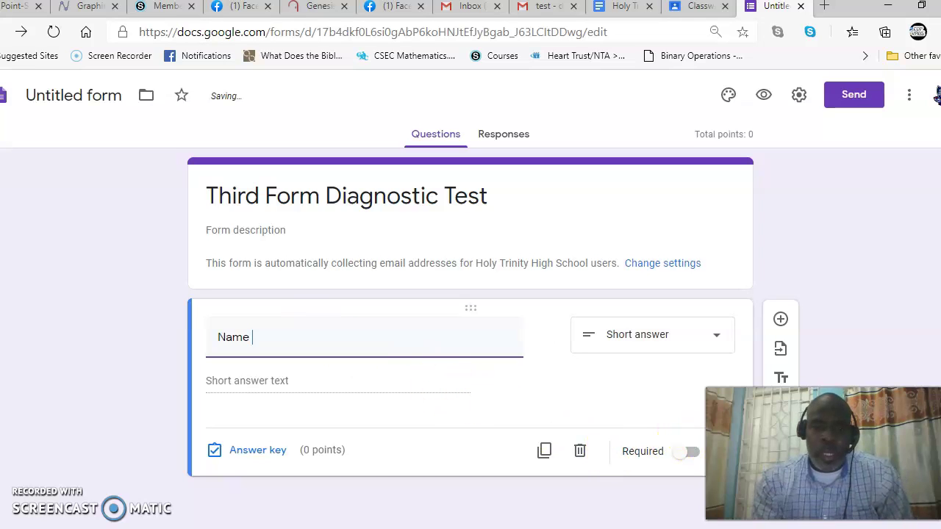
left_click(691, 454)
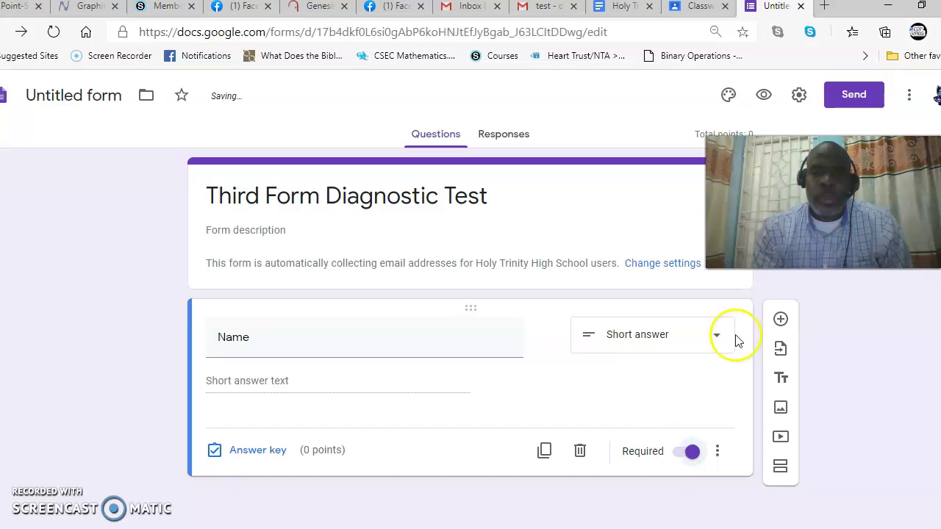
Add a multiple-choice question "Select your class" with the options 301 and 302.
left_click(781, 321)
left_click(375, 447)
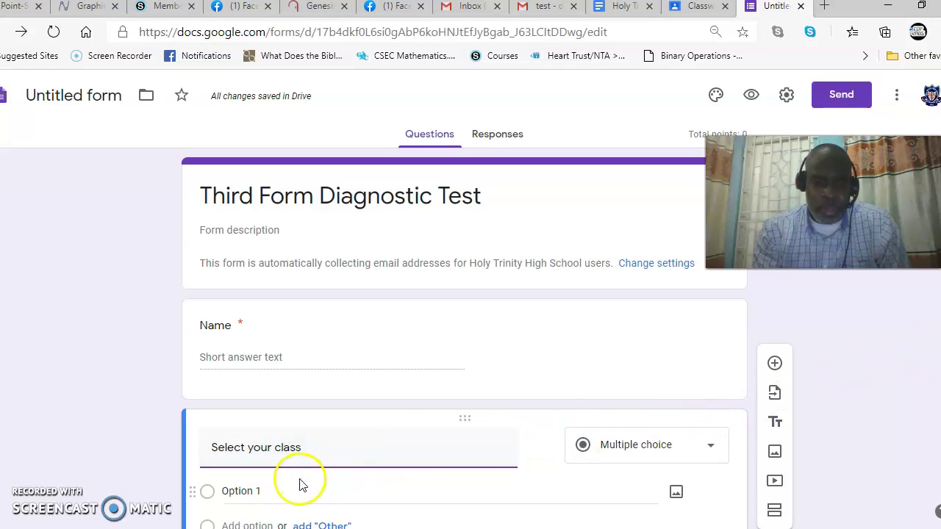
left_click(270, 487)
key("BackSpace")
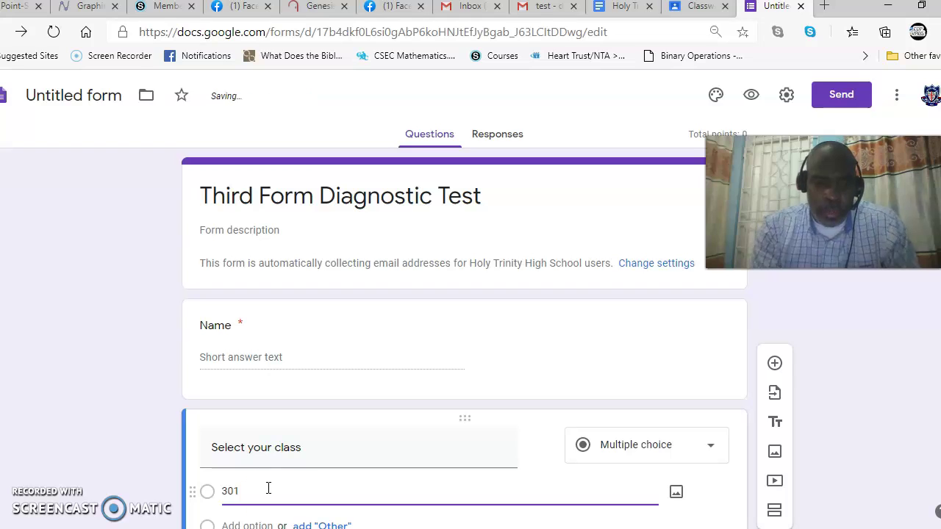
left_click(250, 525)
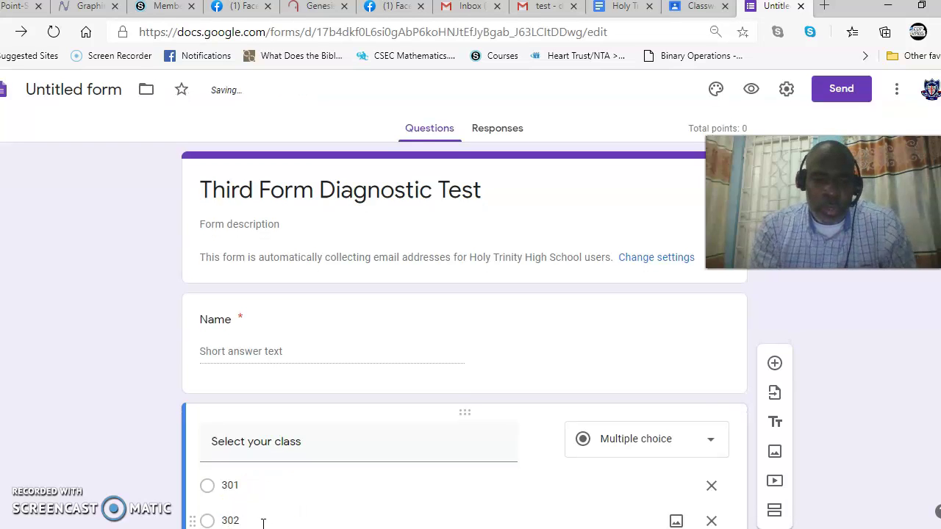
Add the options 303, 304, 305, 306, 307 and 308 to the "Select your class" question.
scroll(465, 299, "down", 2)
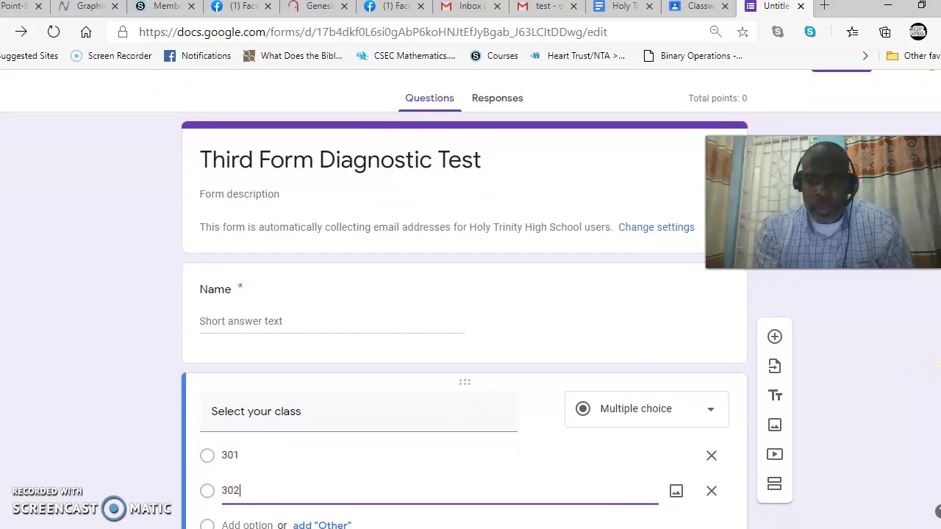
left_click(265, 468)
type("303")
left_click(263, 503)
type("30")
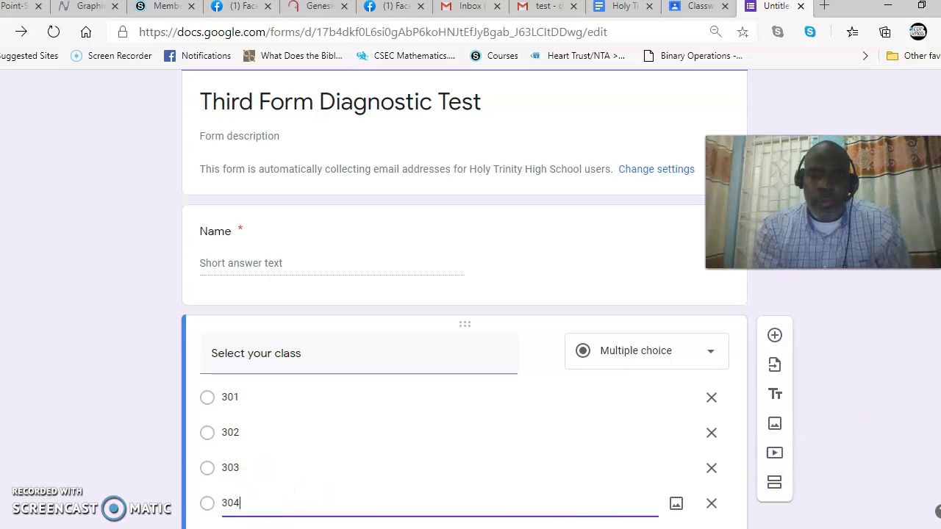
scroll(465, 294, "down", 1)
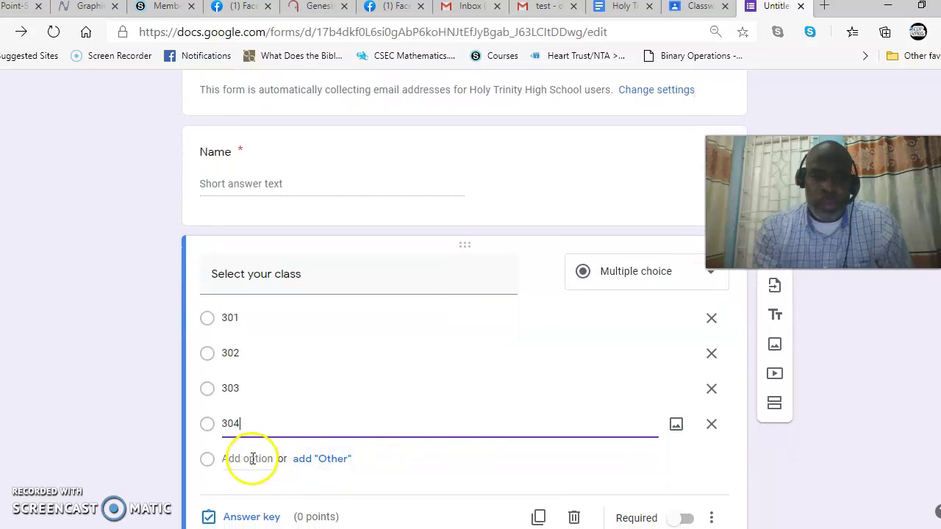
left_click(252, 459)
type("305")
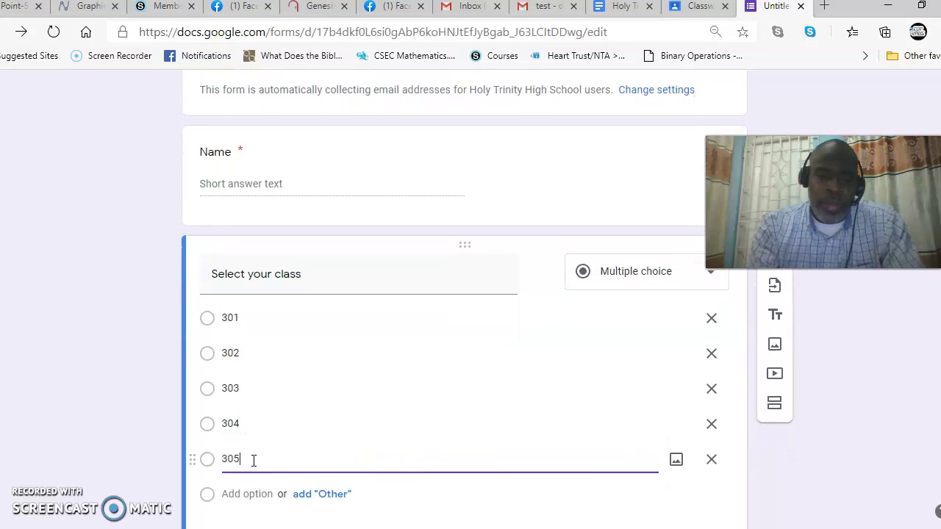
left_click(245, 494)
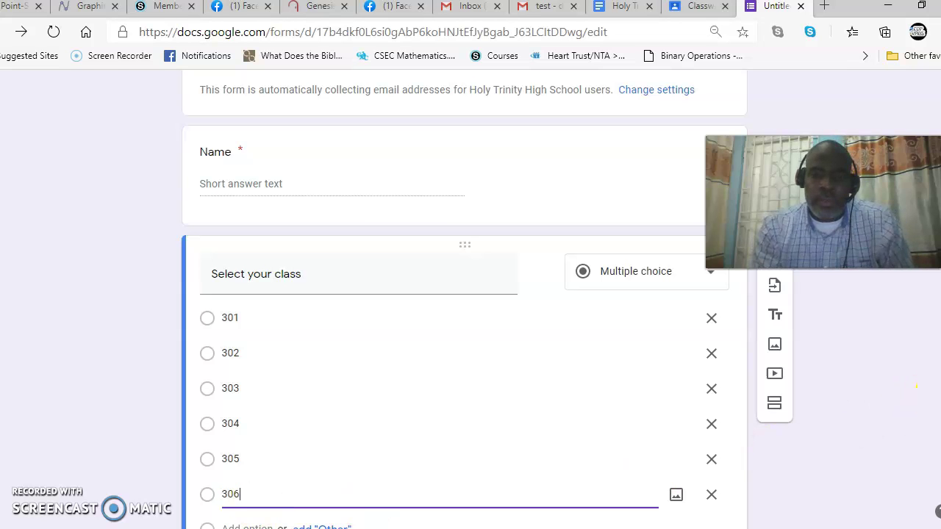
scroll(916, 385, "down", 1)
left_click(262, 478)
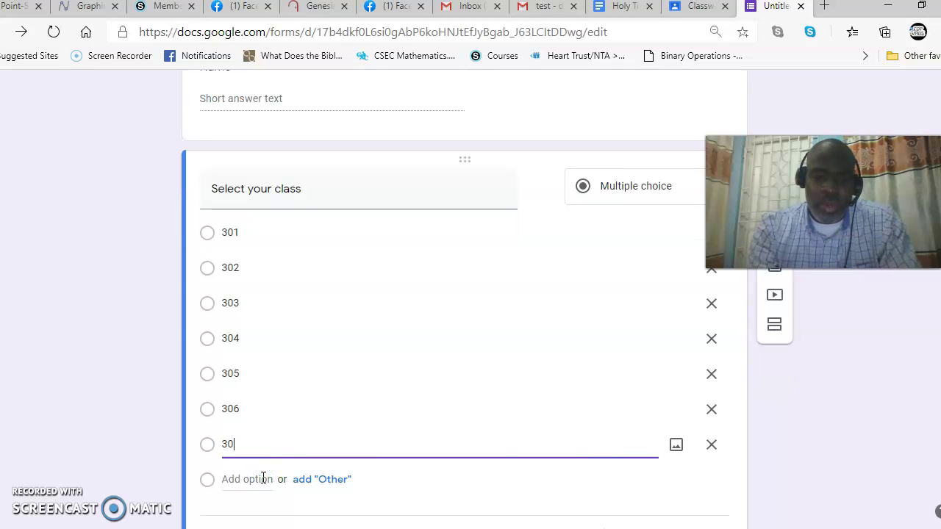
left_click(272, 479)
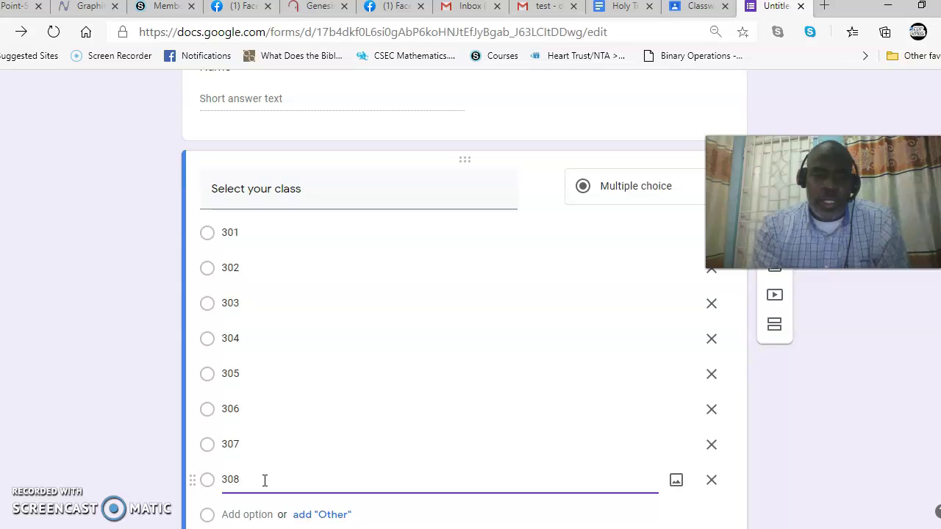
Switch to the Google Docs test paper and copy its INSTRUCTIONS block with the three bullet points.
scroll(463, 294, "up", 3)
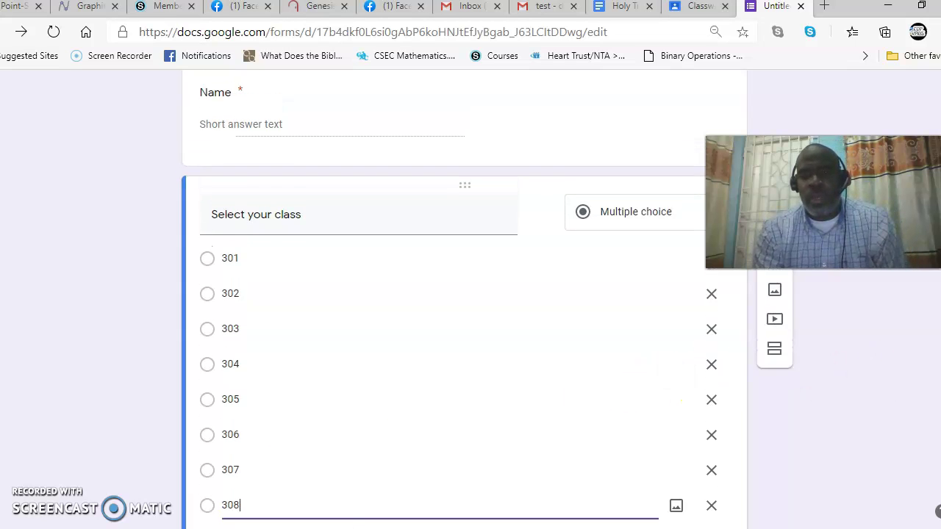
scroll(463, 294, "up", 2)
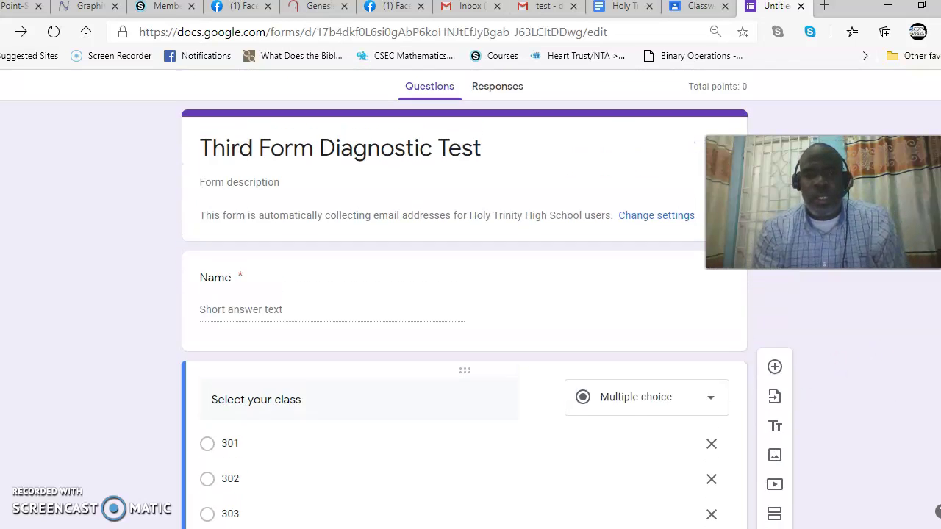
scroll(463, 294, "up", 1)
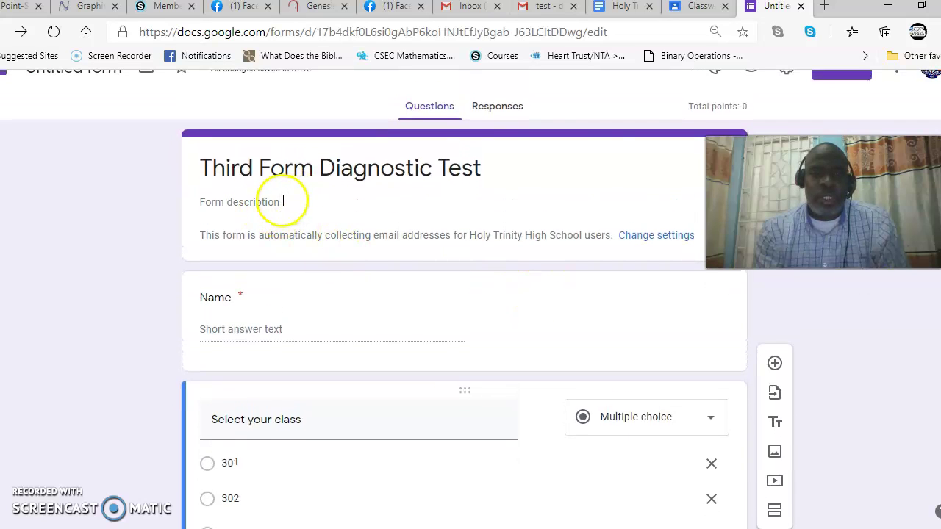
left_click(623, 8)
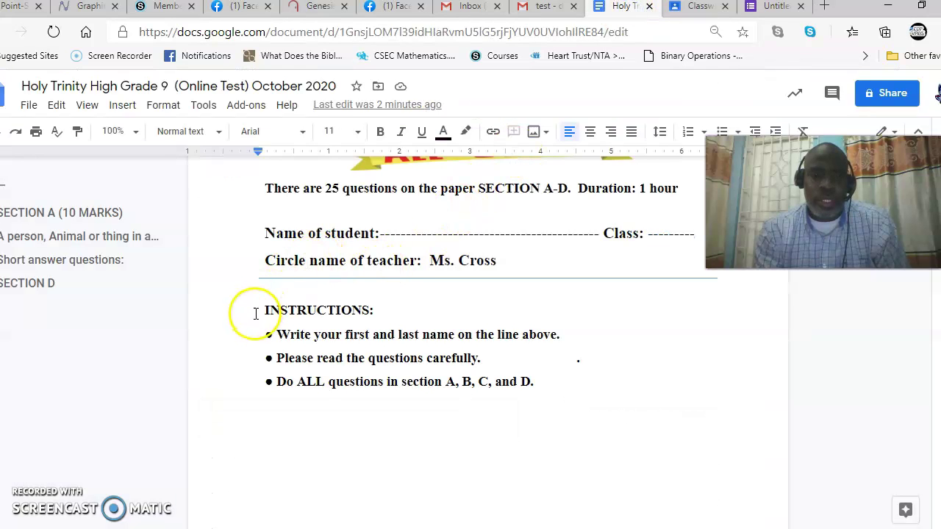
left_click_drag(266, 310, 459, 385)
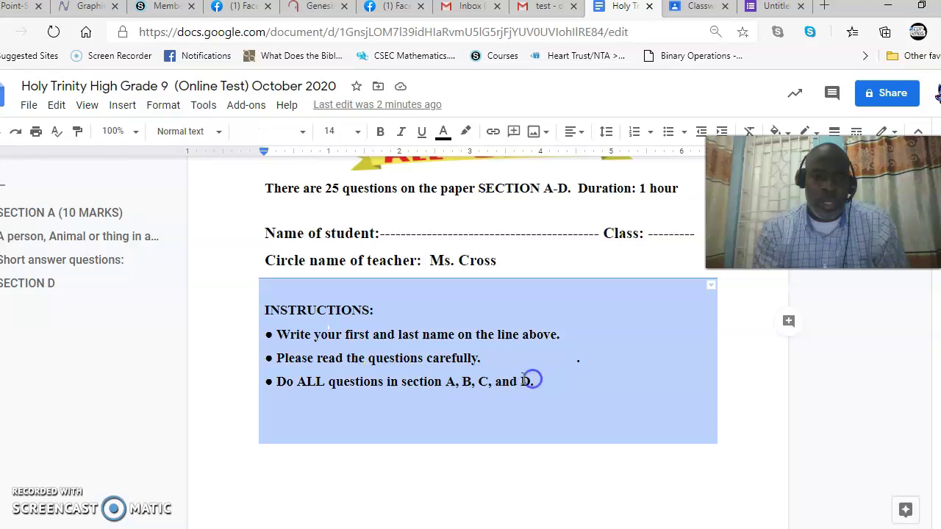
right_click(421, 357)
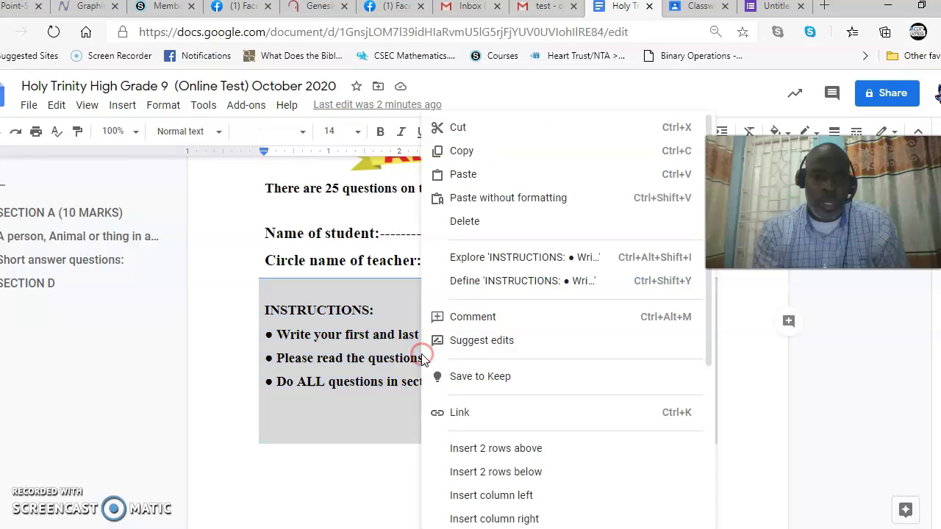
left_click(478, 155)
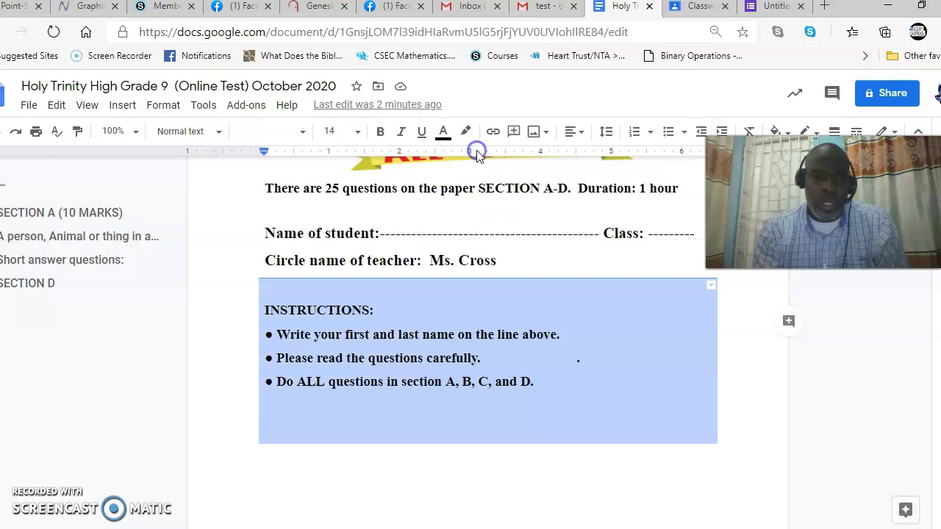
Return to the Google Forms quiz and paste the copied instructions as the form description.
left_click(773, 7)
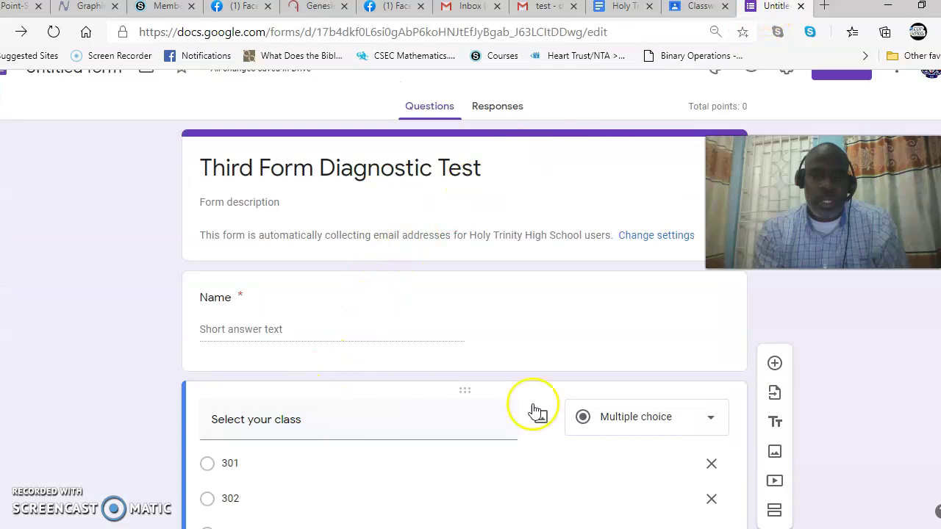
scroll(463, 331, "down", 3)
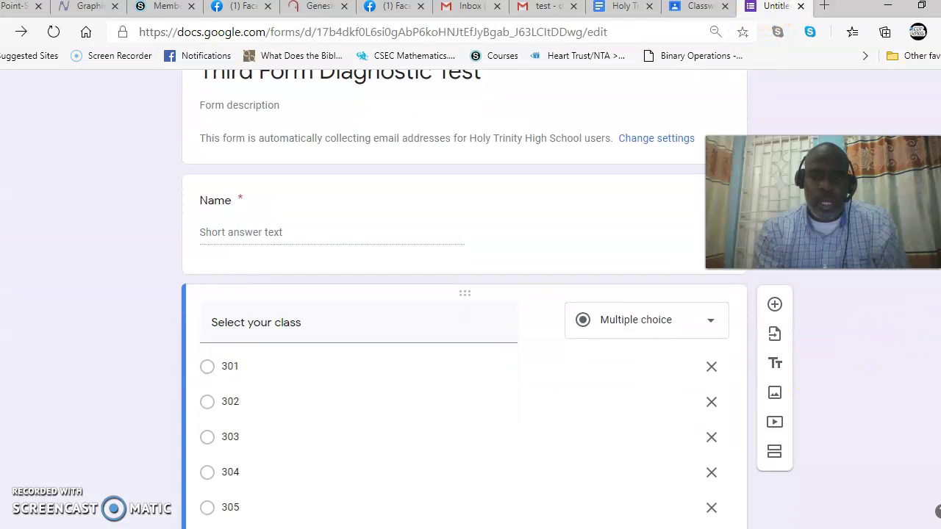
scroll(387, 309, "up", 3)
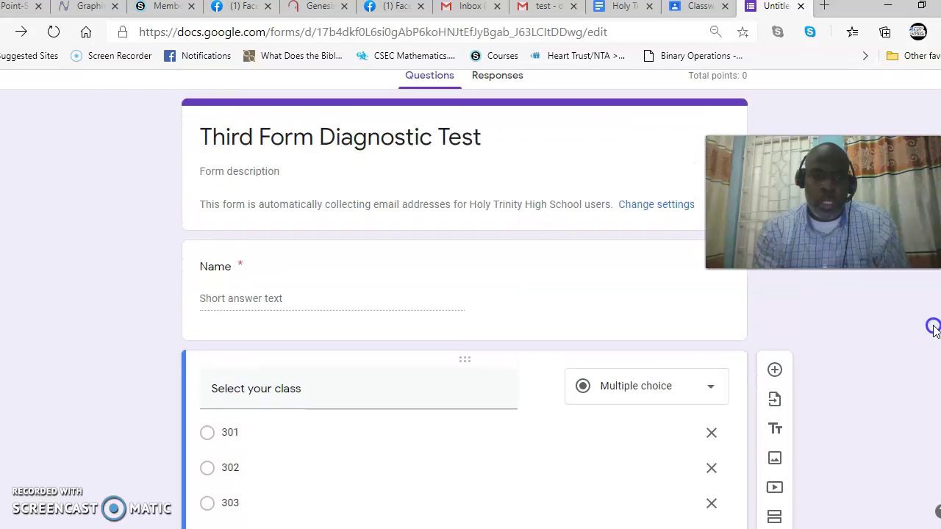
left_click(241, 199)
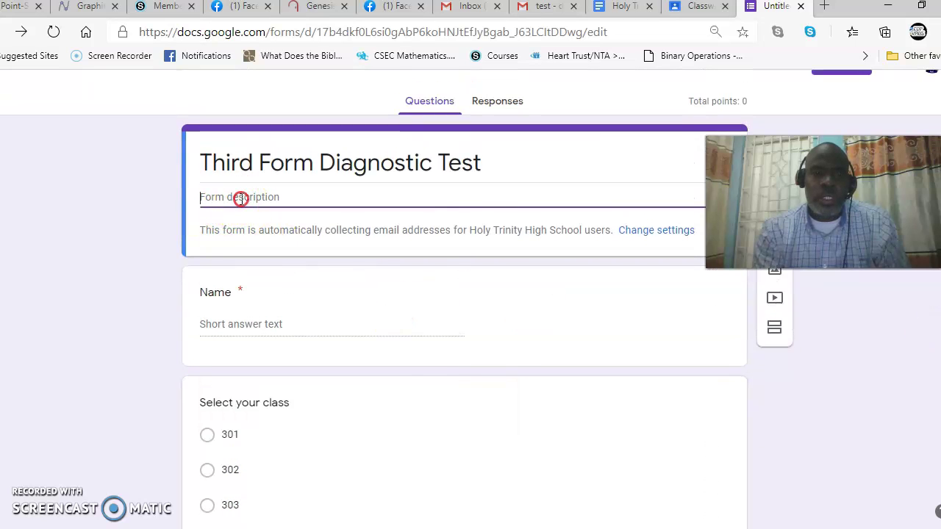
right_click(240, 198)
left_click(283, 345)
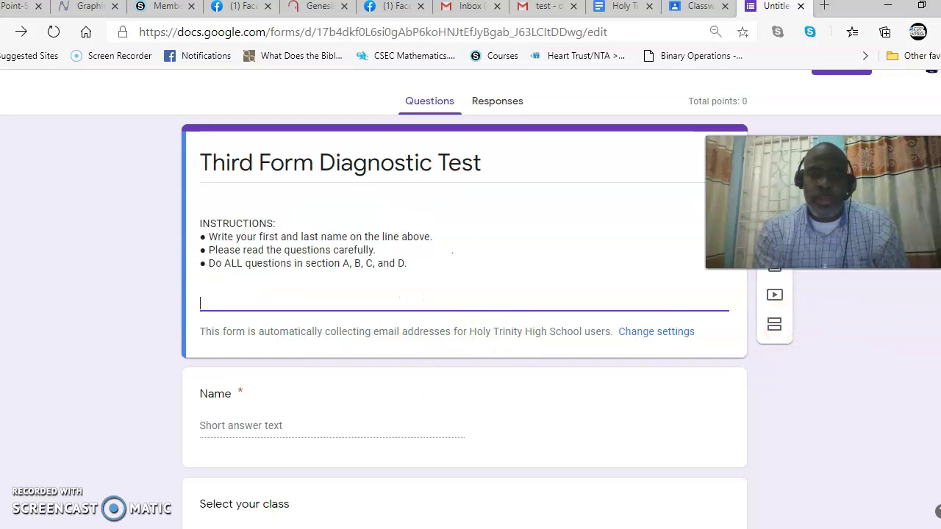
Reword the first instruction as "Write your first and last name on the space provided" and name the form file "Third Form Diagnostic Test".
scroll(471, 294, "up", 1)
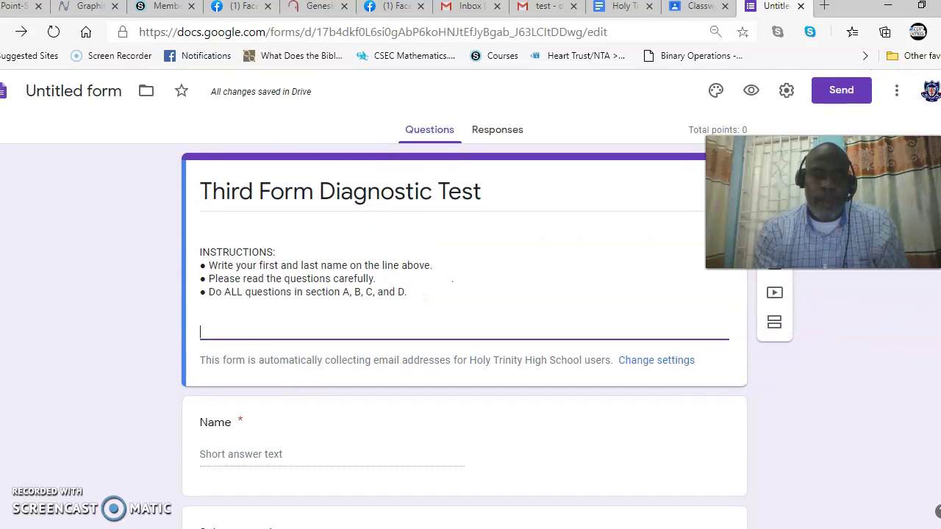
scroll(471, 300, "down", 2)
scroll(471, 294, "down", 2)
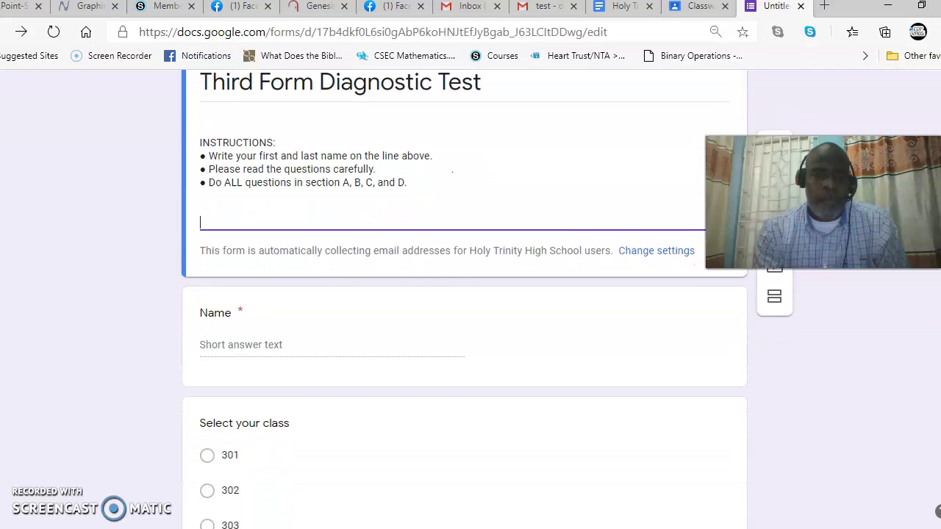
scroll(471, 294, "up", 1)
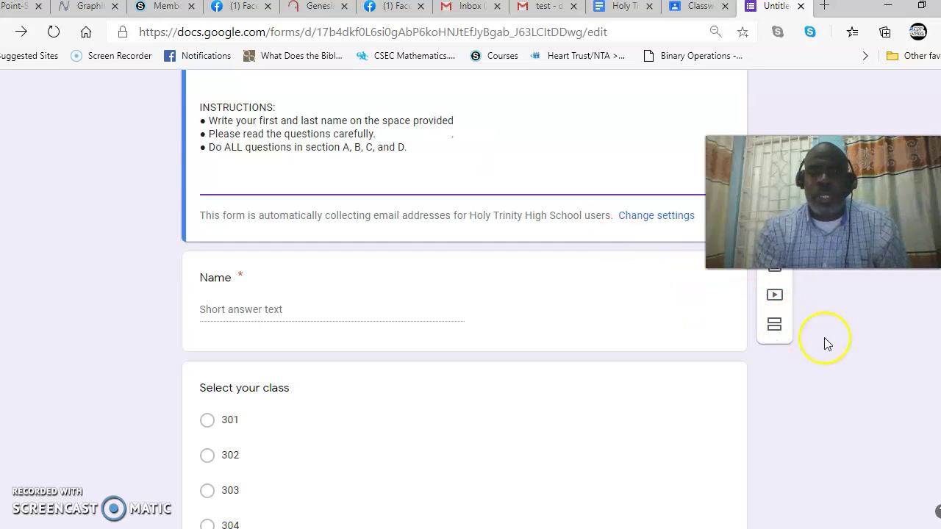
left_click(844, 351)
scroll(471, 294, "up", 2)
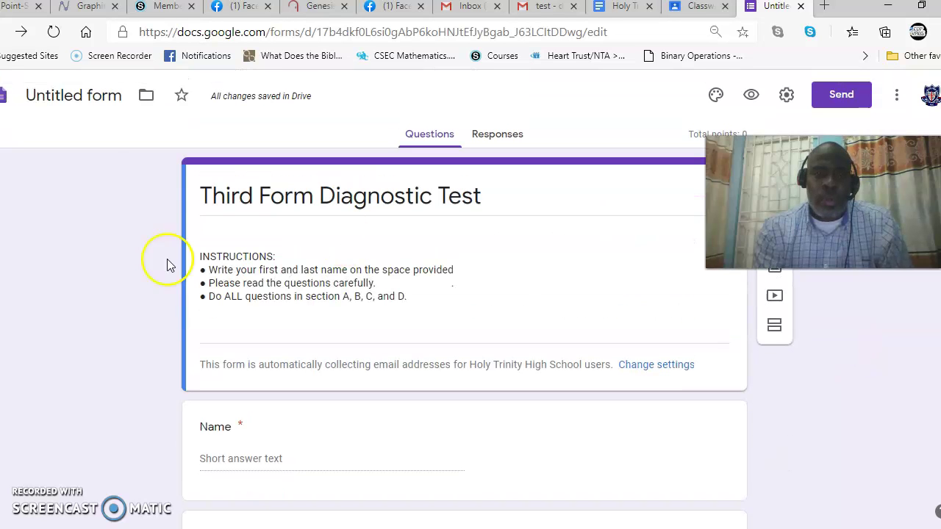
left_click(78, 98)
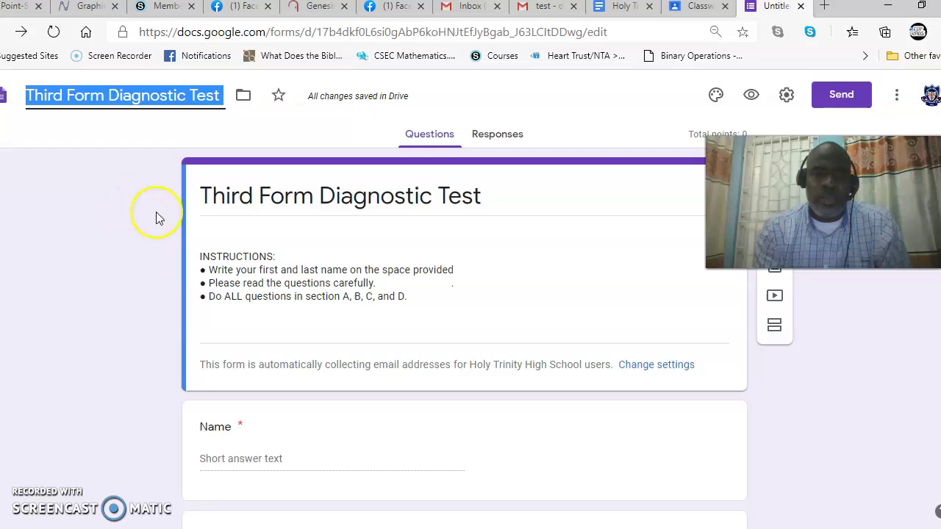
Add a new section to the form and title it "Section A".
scroll(464, 294, "down", 5)
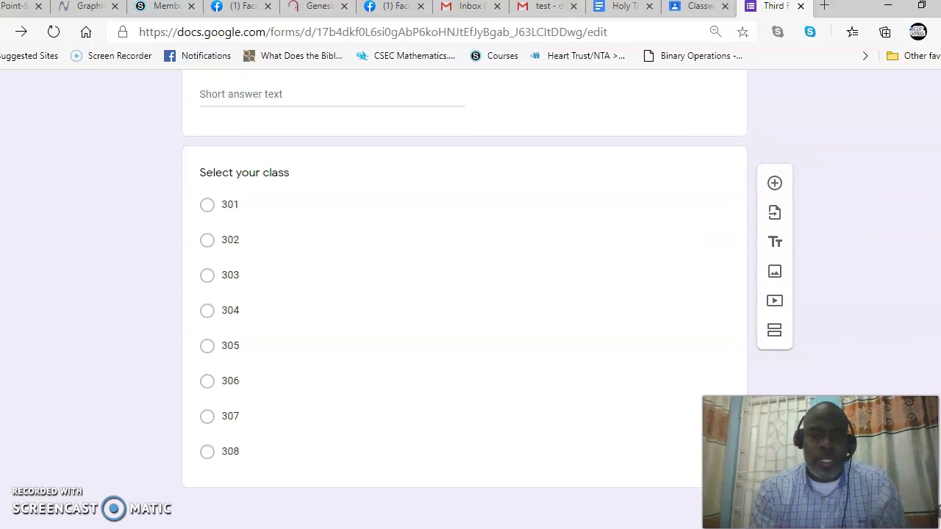
scroll(464, 294, "up", 2)
scroll(464, 294, "down", 2)
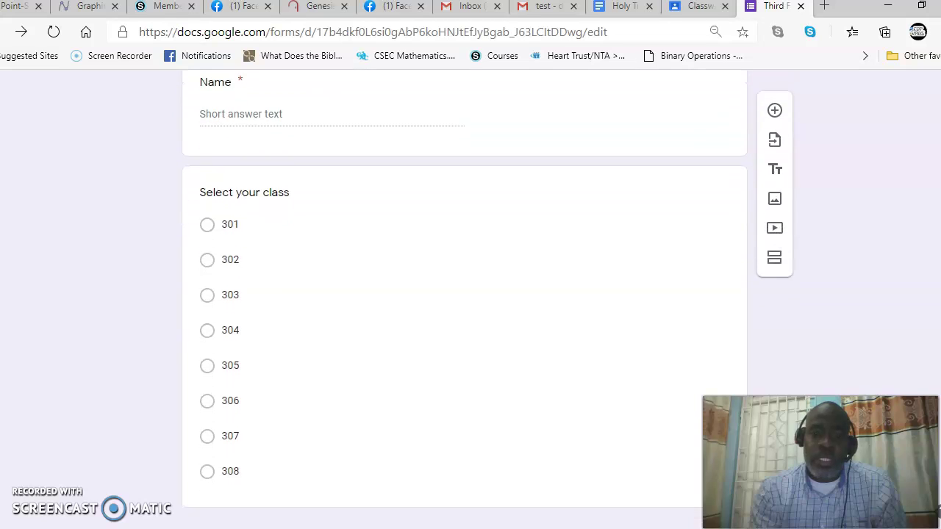
scroll(464, 294, "up", 2)
scroll(464, 294, "down", 3)
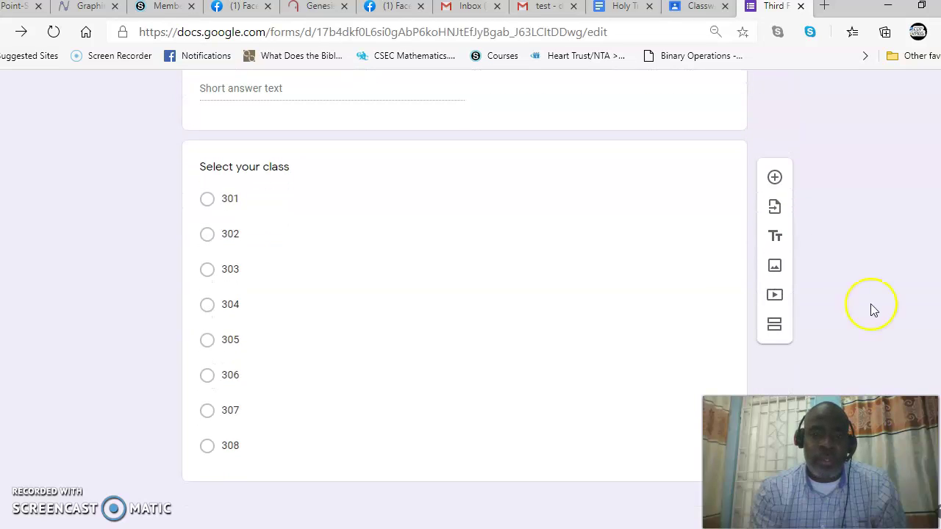
left_click(774, 327)
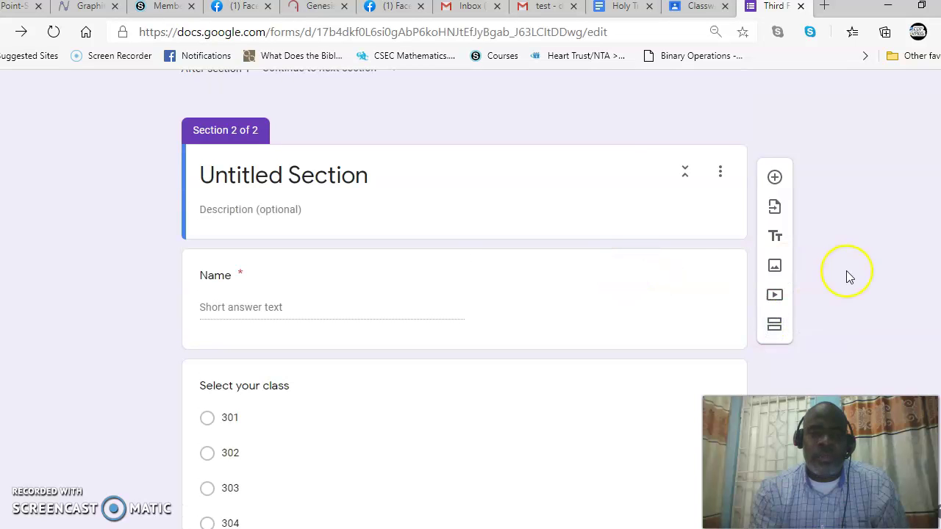
left_click_drag(940, 203, 932, 235)
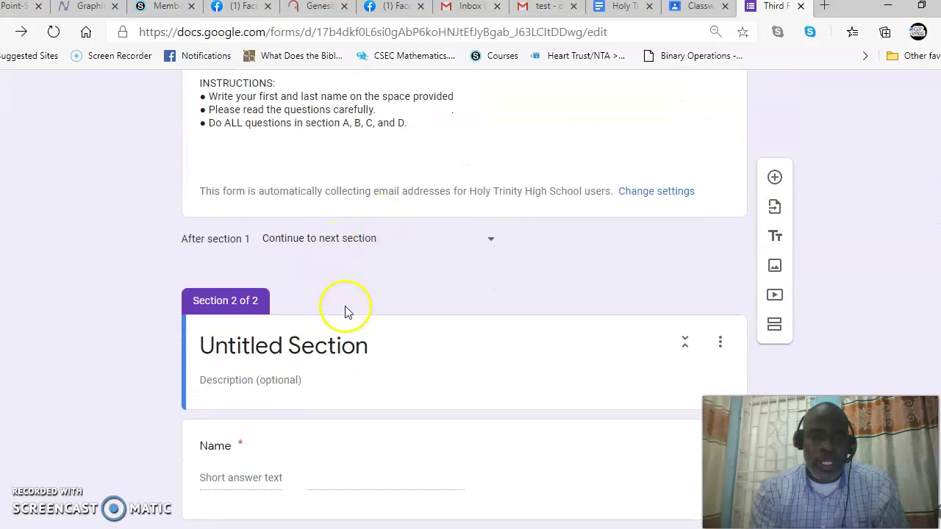
left_click(375, 347)
key("BackSpace")
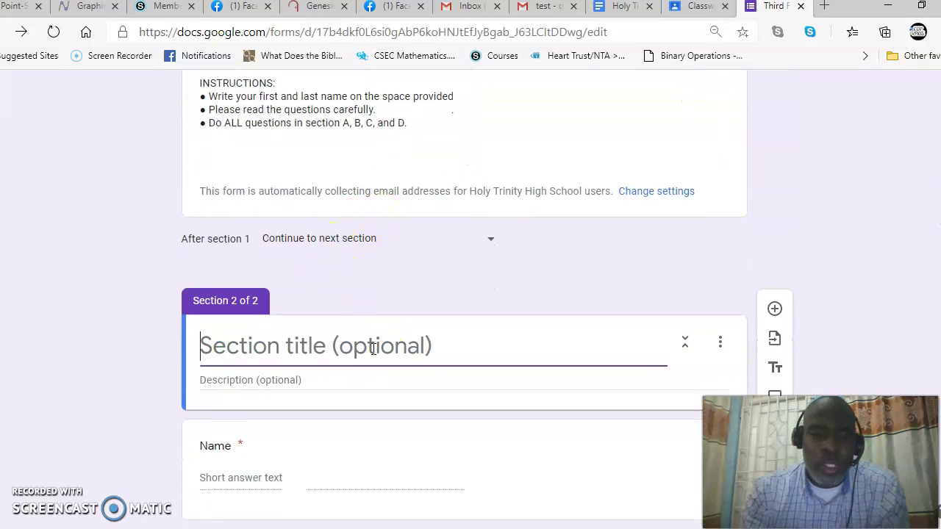
type("Section A")
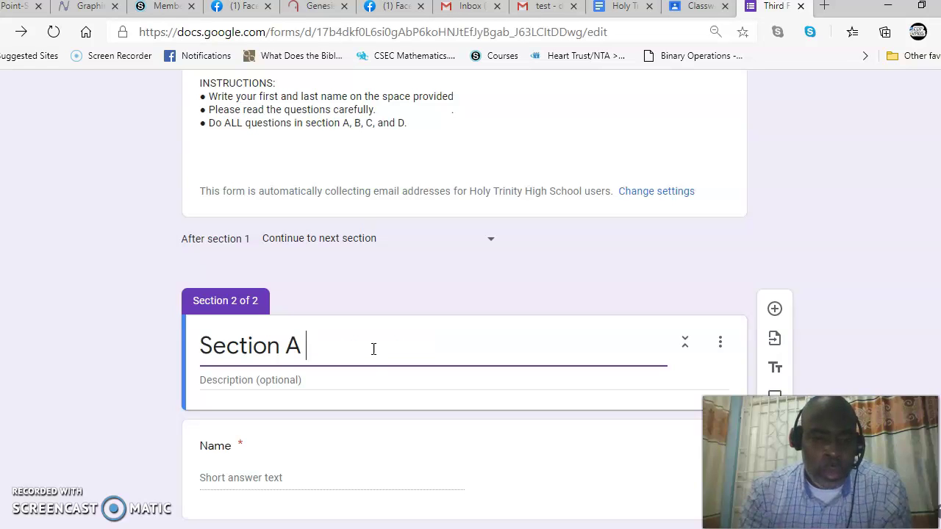
key("BackSpace")
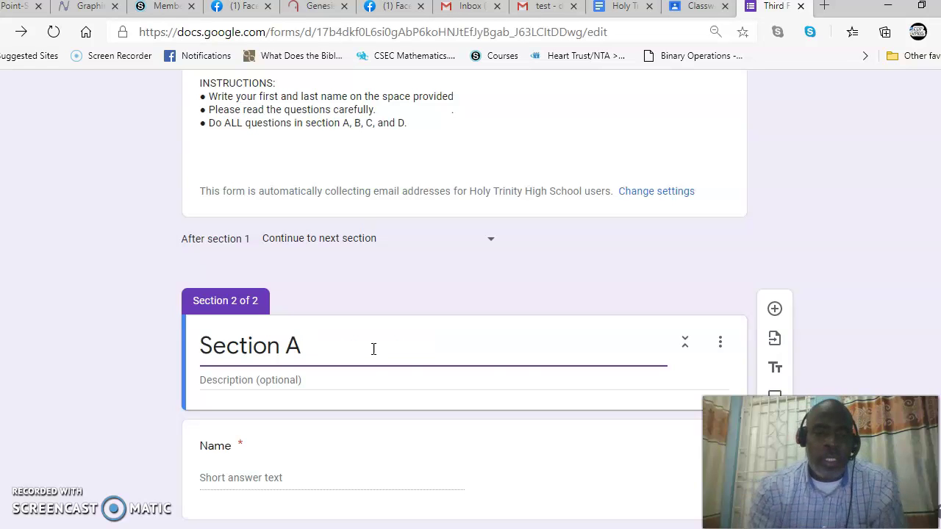
scroll(603, 323, "down", 2)
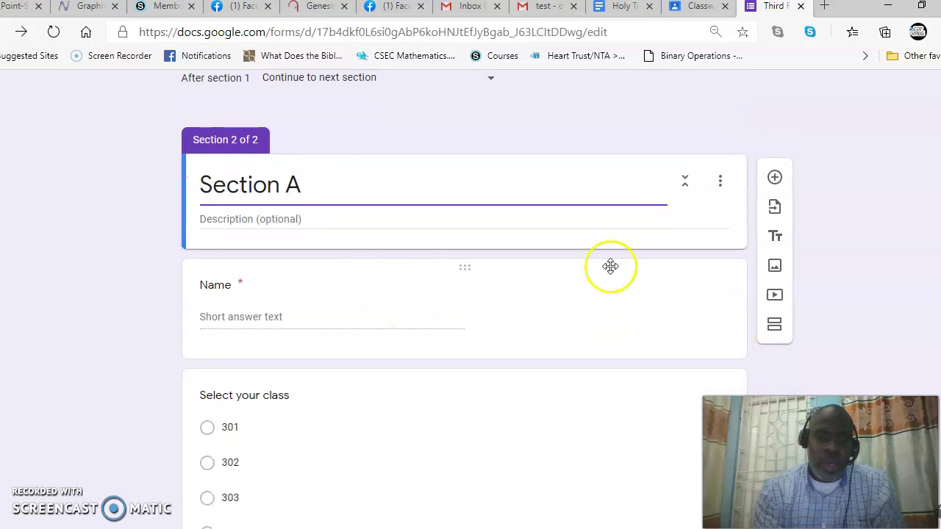
scroll(463, 294, "up", 4)
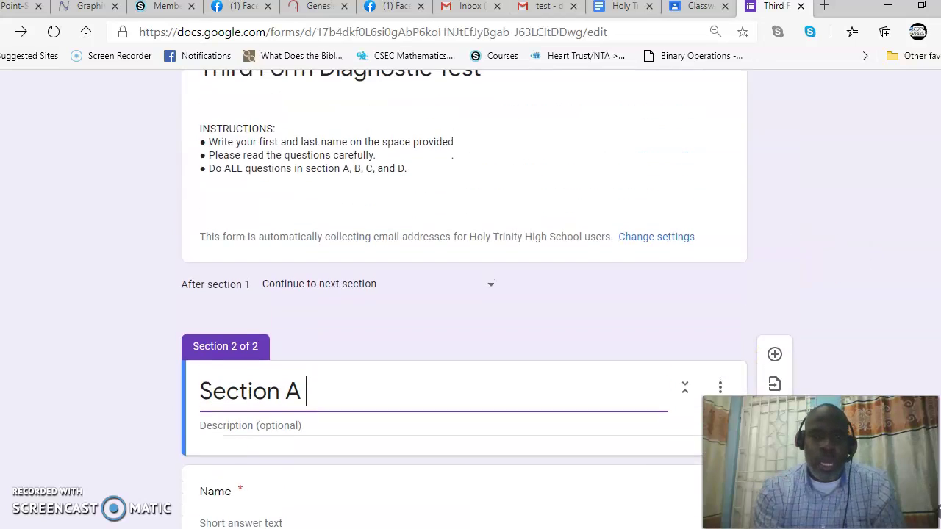
scroll(930, 219, "down", 5)
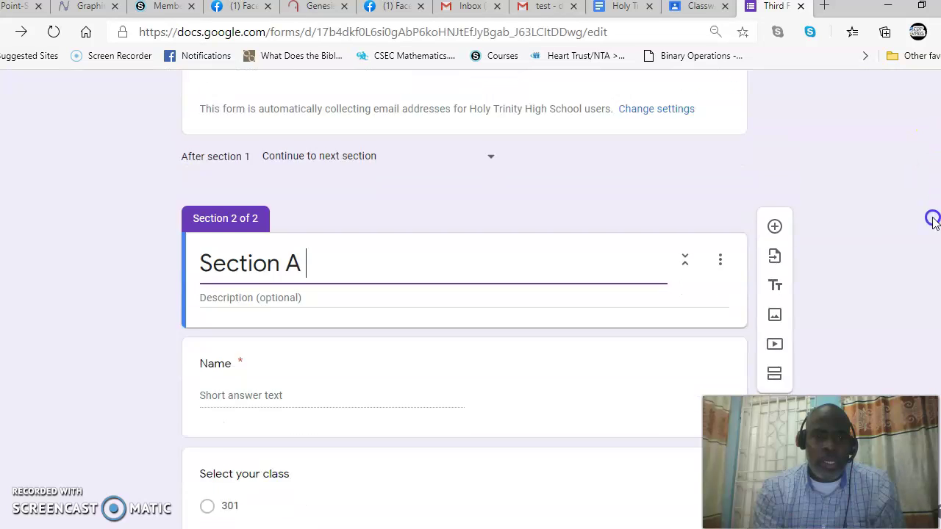
left_click(256, 125)
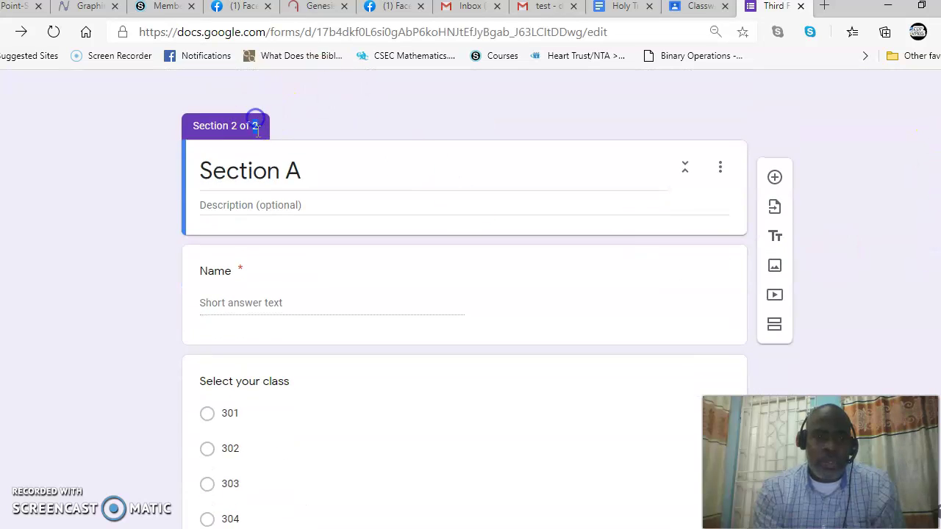
left_click(720, 167)
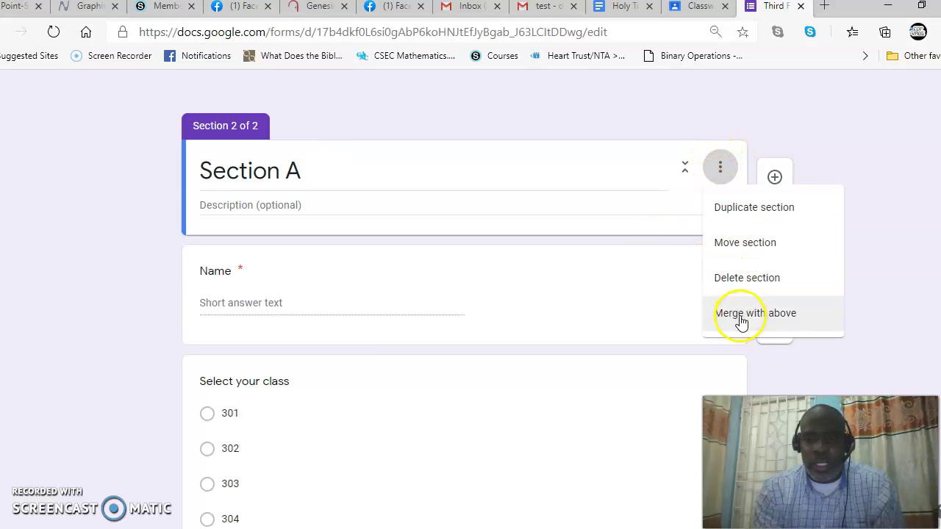
left_click(749, 244)
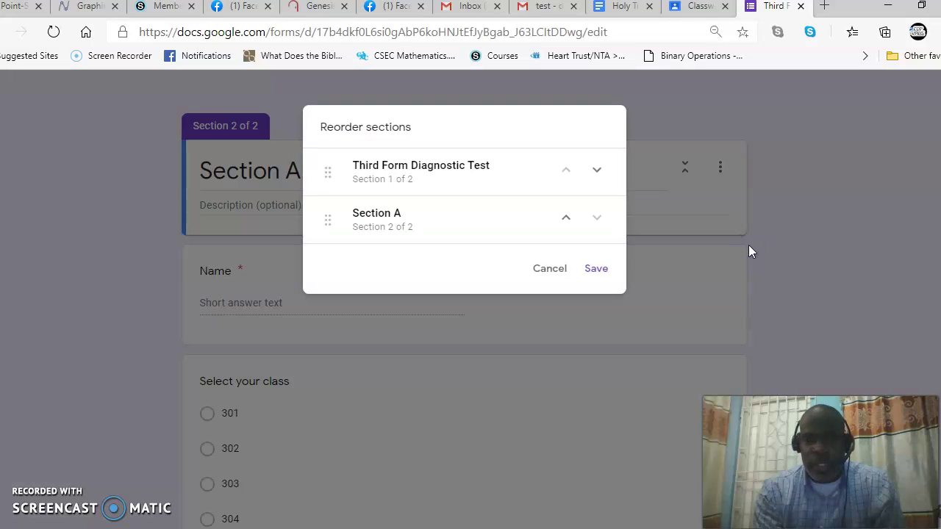
left_click(567, 224)
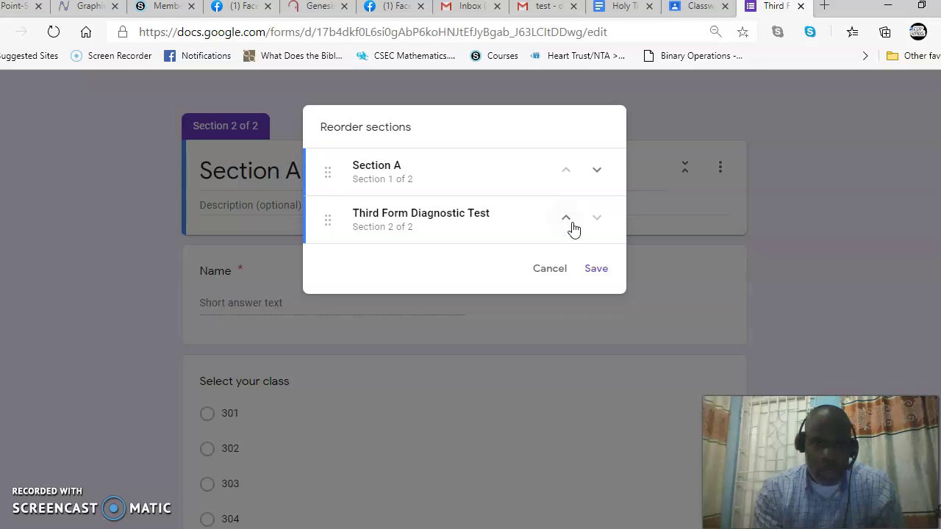
left_click(570, 222)
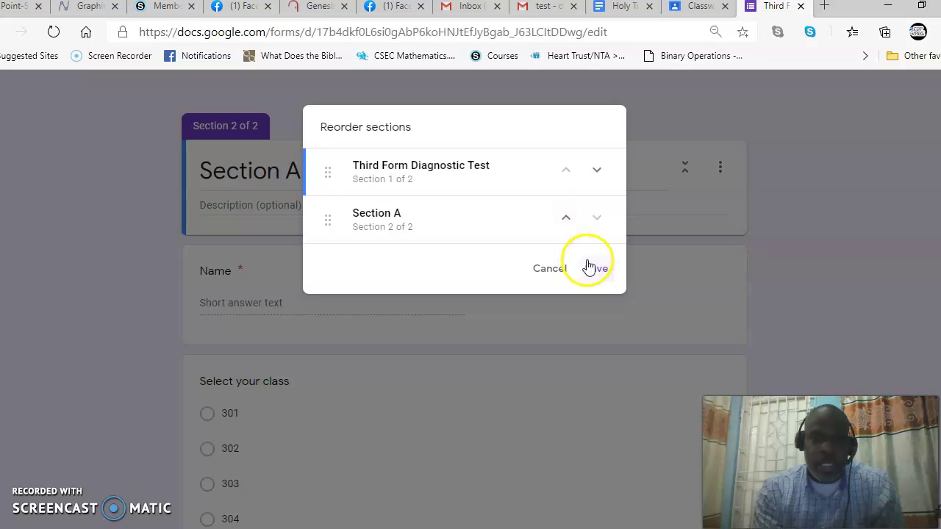
left_click(563, 266)
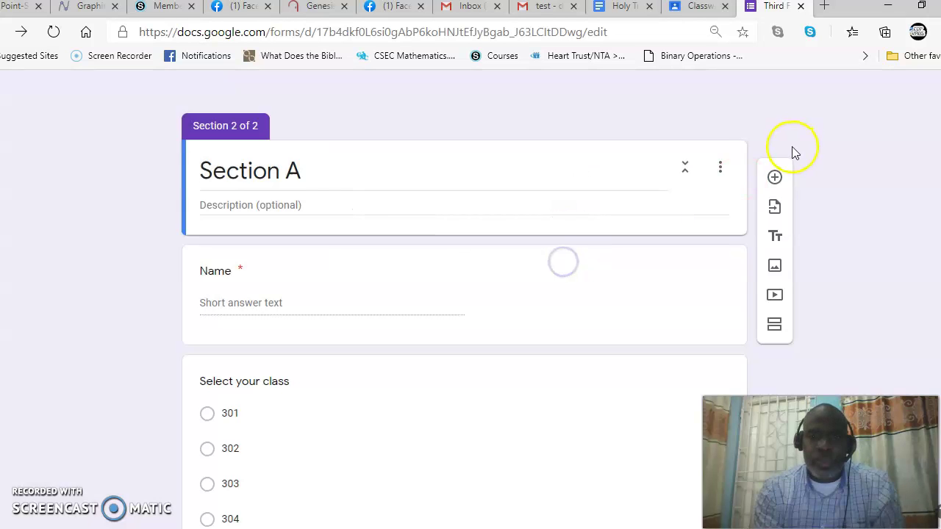
Delete the form's second section, Section A, together with the name and class questions in it.
left_click(719, 169)
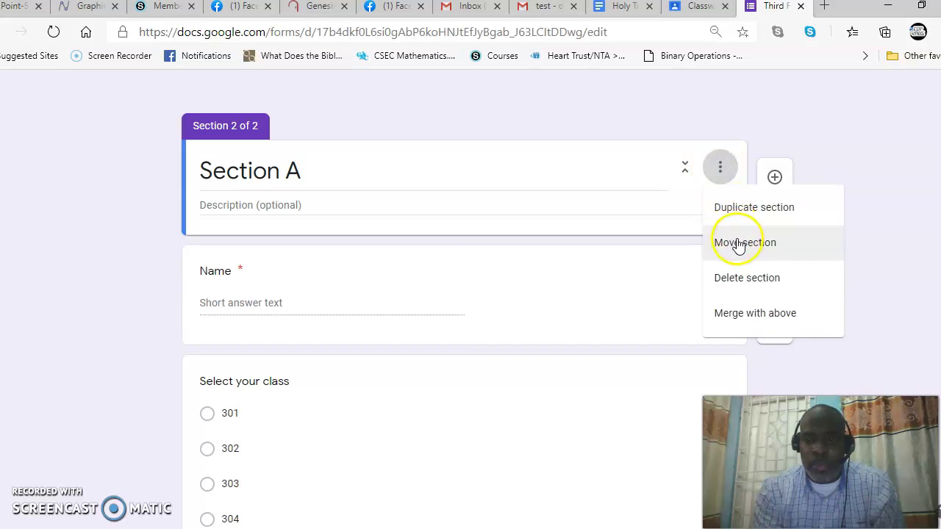
left_click(742, 279)
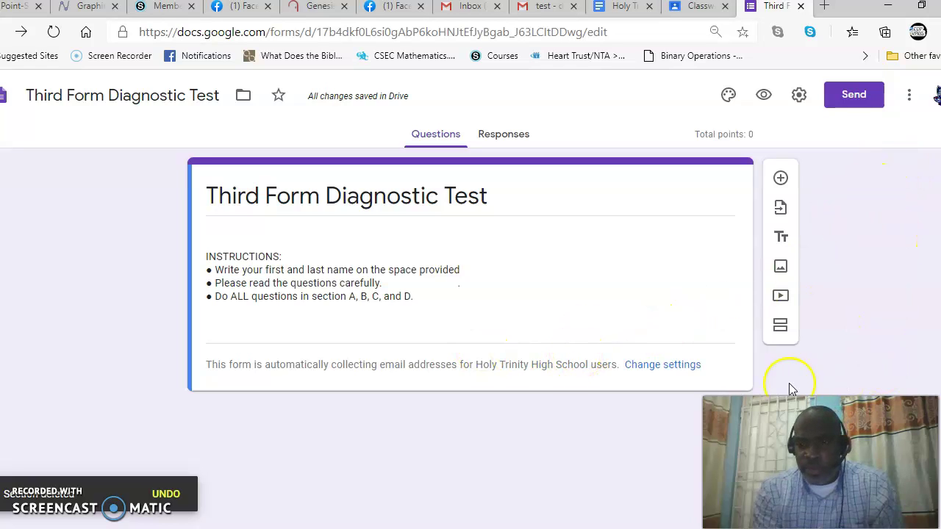
left_click_drag(630, 421, 600, 390)
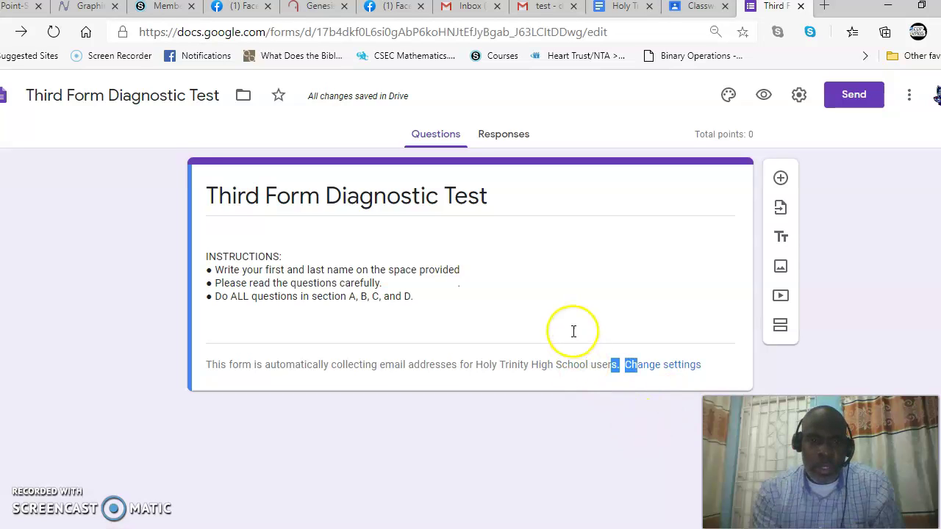
Add a short-answer question titled "Name" and a Dropdown question titled "select class" below the form description.
left_click(779, 180)
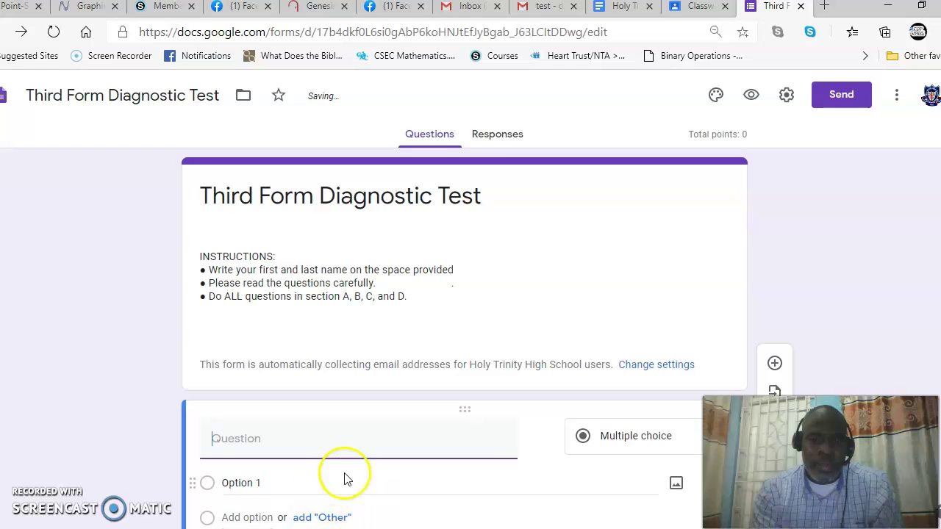
type("Name")
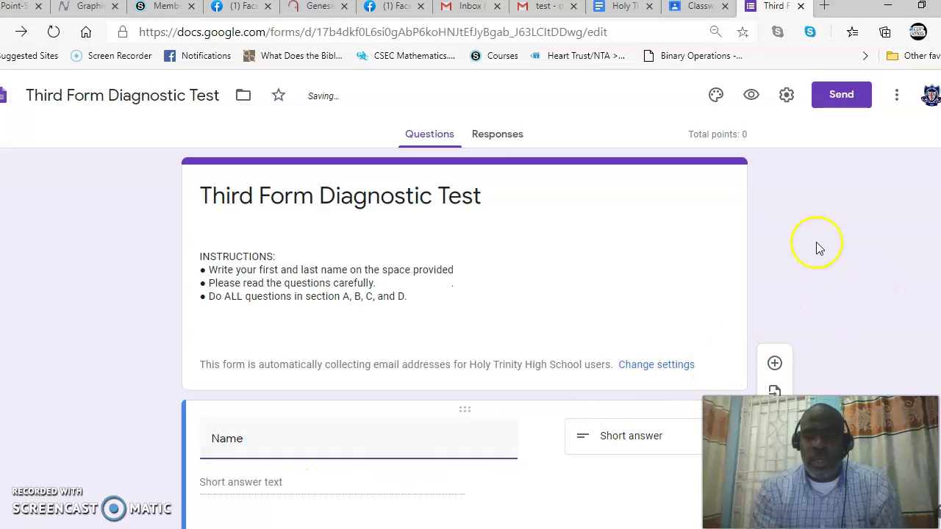
left_click(774, 363)
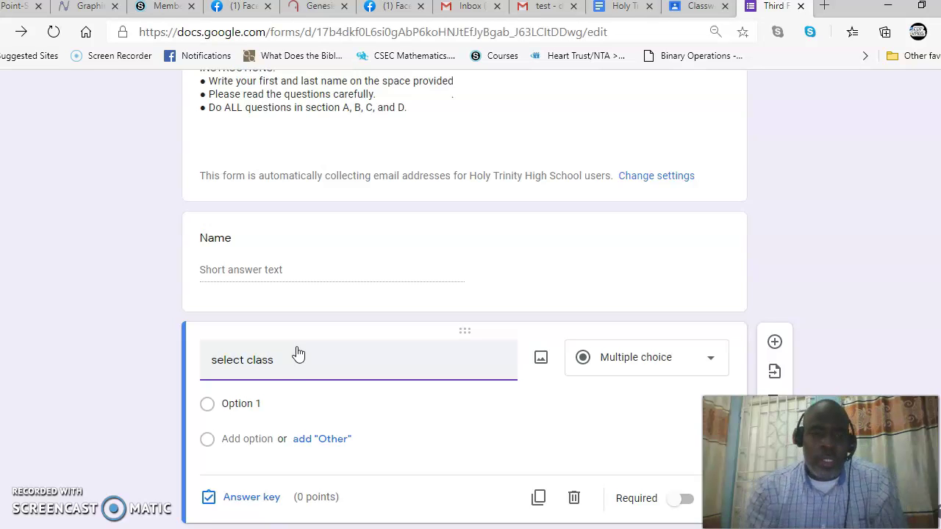
left_click(269, 403)
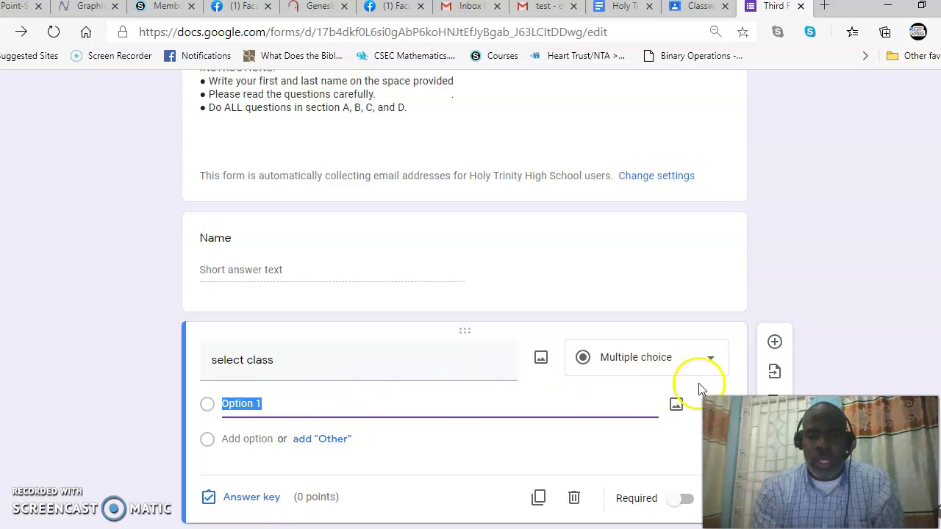
left_click(710, 358)
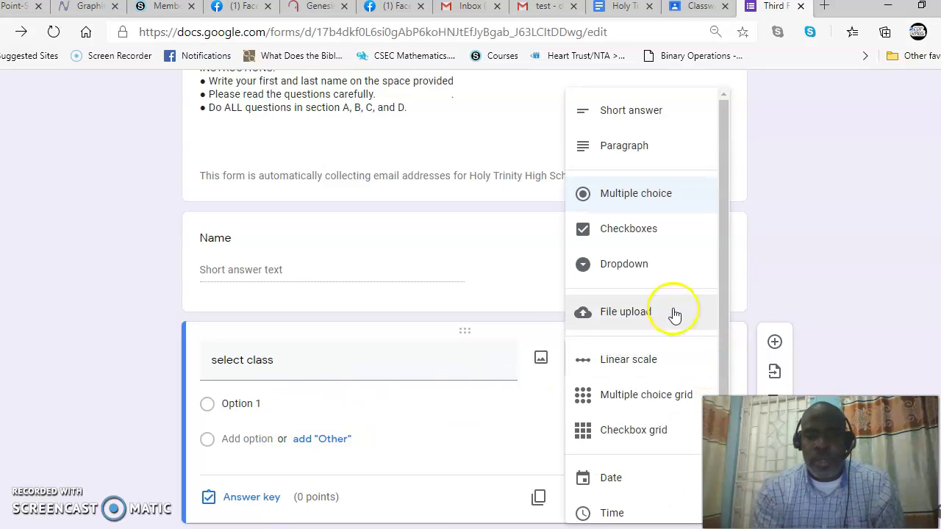
left_click(645, 265)
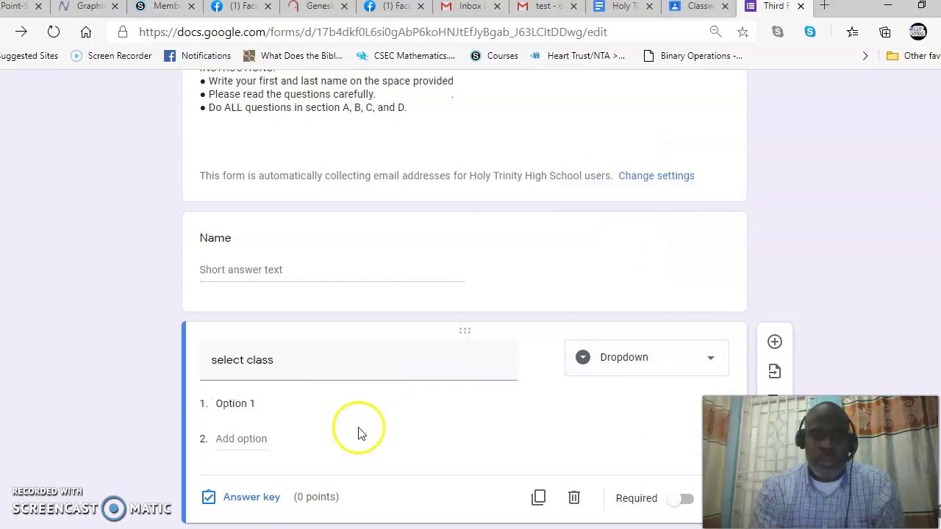
Enter 301, 302 and 303 as the three options of the "select class" dropdown question.
left_click(272, 403)
key("BackSpace")
type("cla")
key("BackSpace")
key("BackSpace")
key("BackSpace")
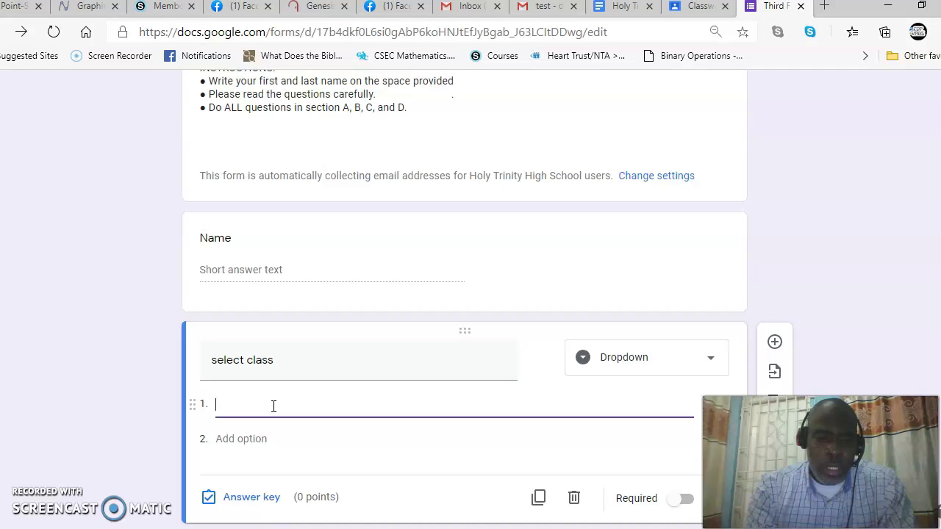
left_click(247, 438)
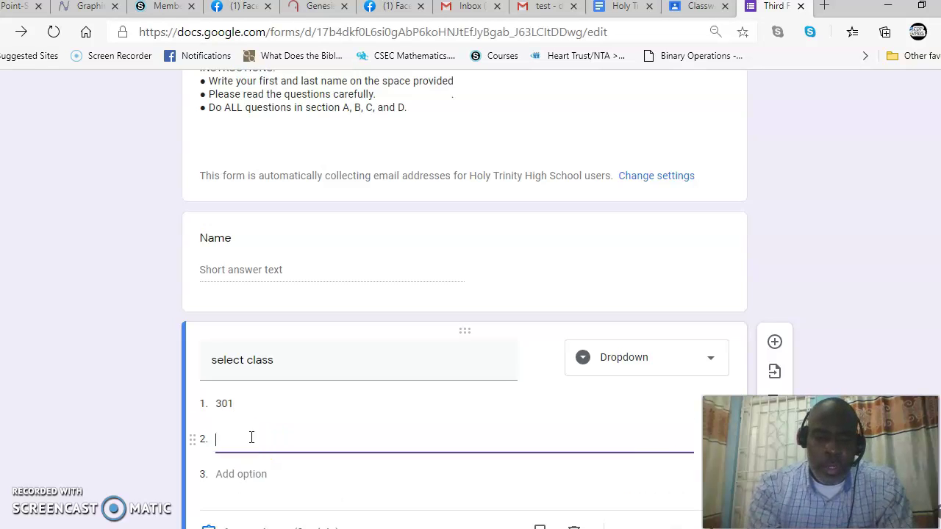
left_click(243, 474)
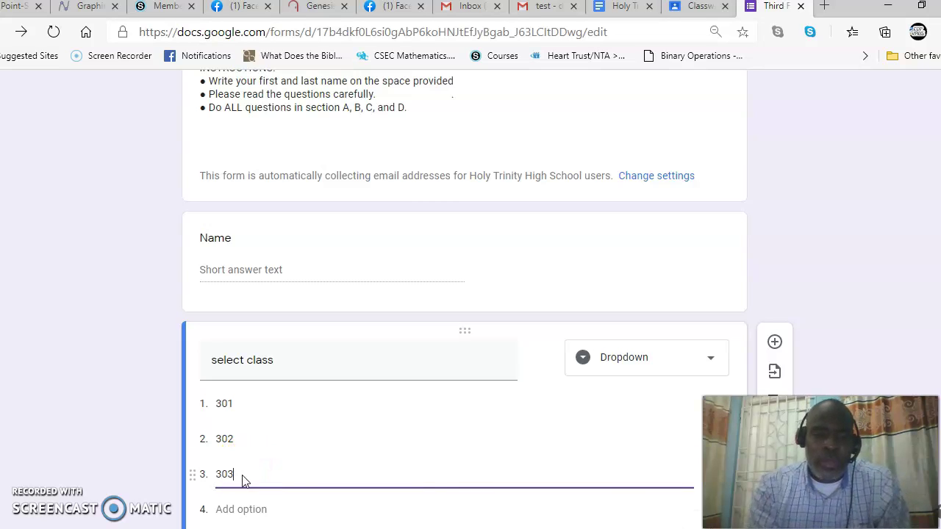
Make both the "select class" question and the "Name" question required.
scroll(940, 509, "down", 2)
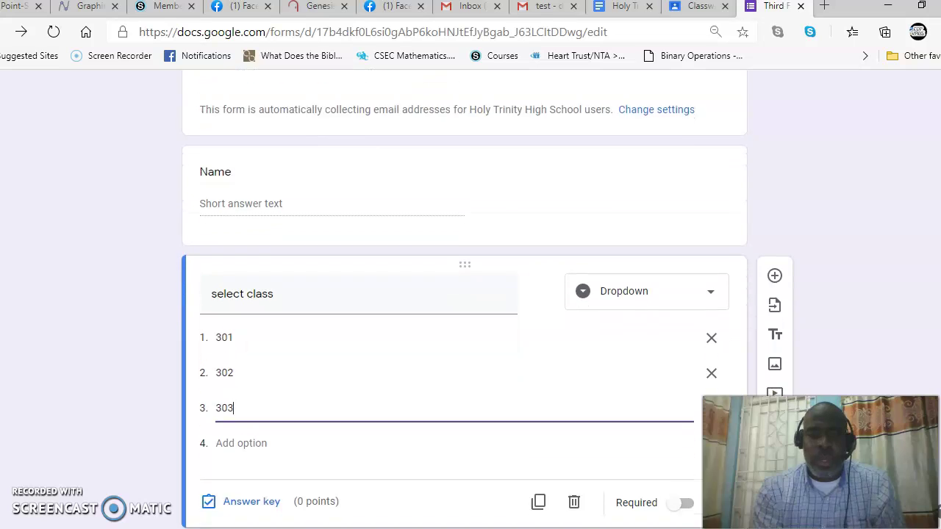
left_click(680, 459)
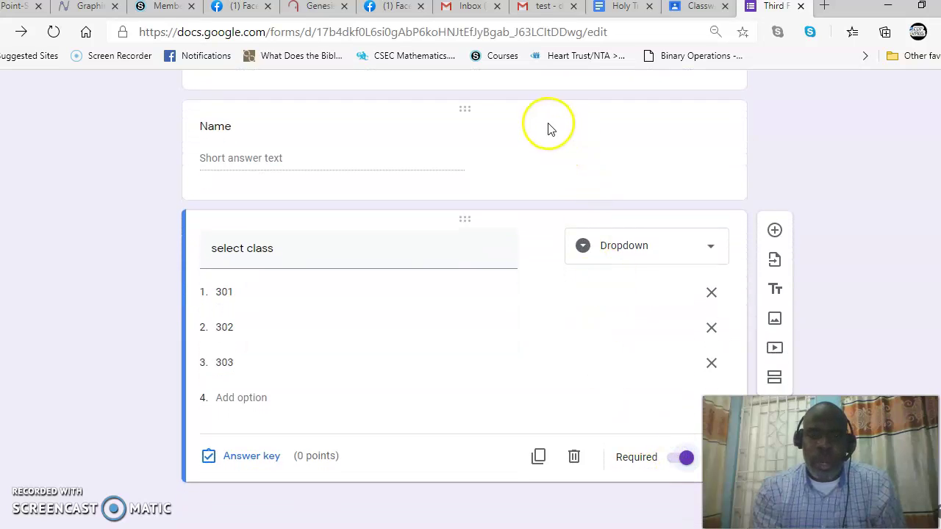
left_click(521, 119)
left_click(682, 283)
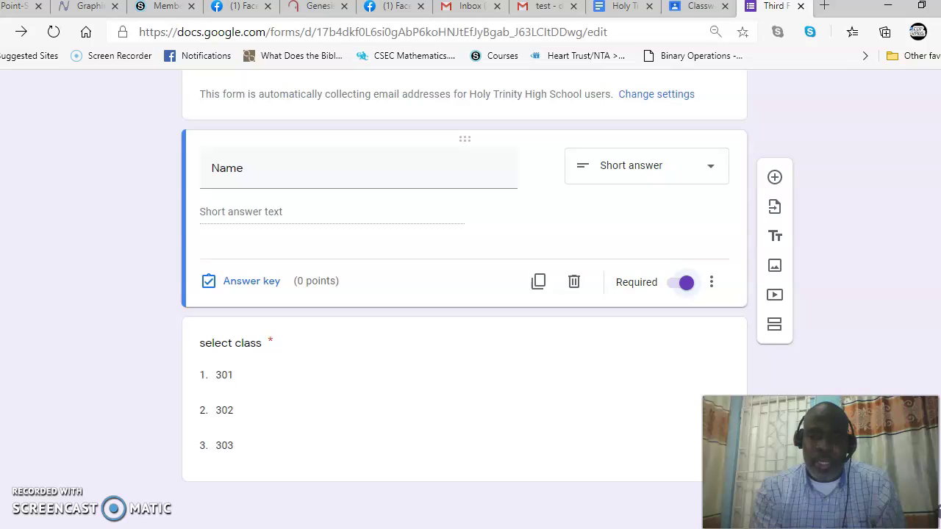
left_click(380, 490)
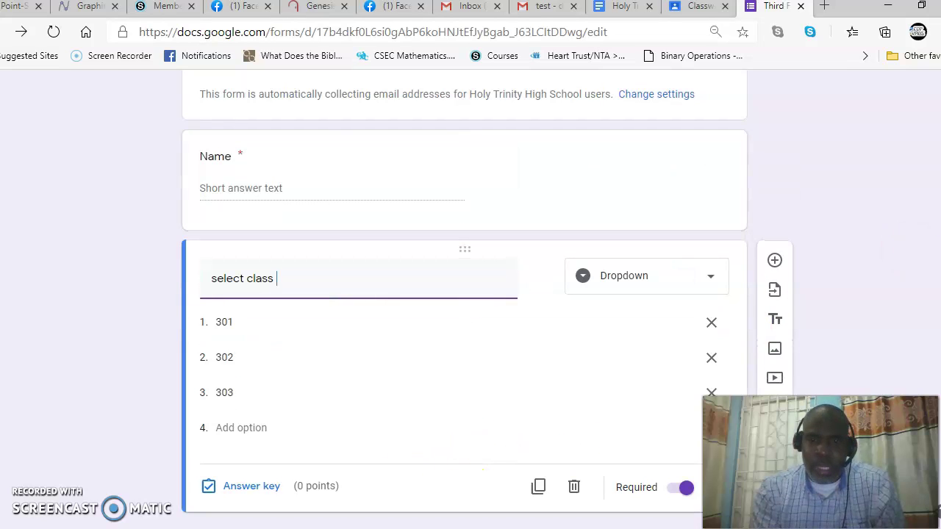
left_click(457, 520)
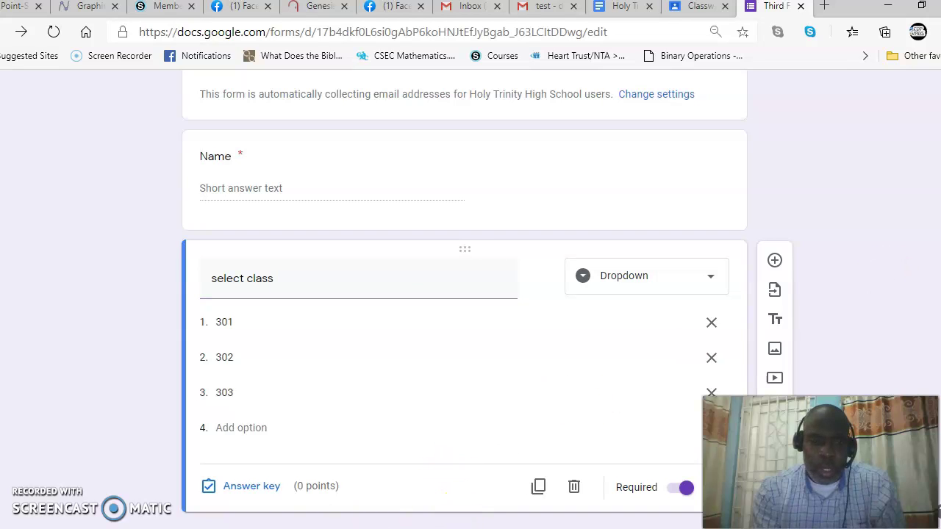
Add a new section titled "Section A" after the class question and put a blank multiple-choice question in it.
scroll(195, 523, "down", 1)
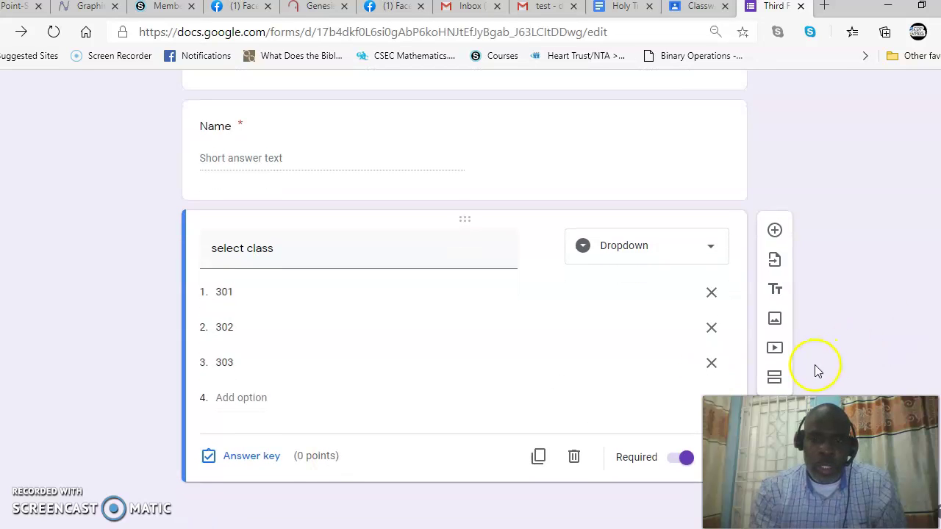
left_click(774, 378)
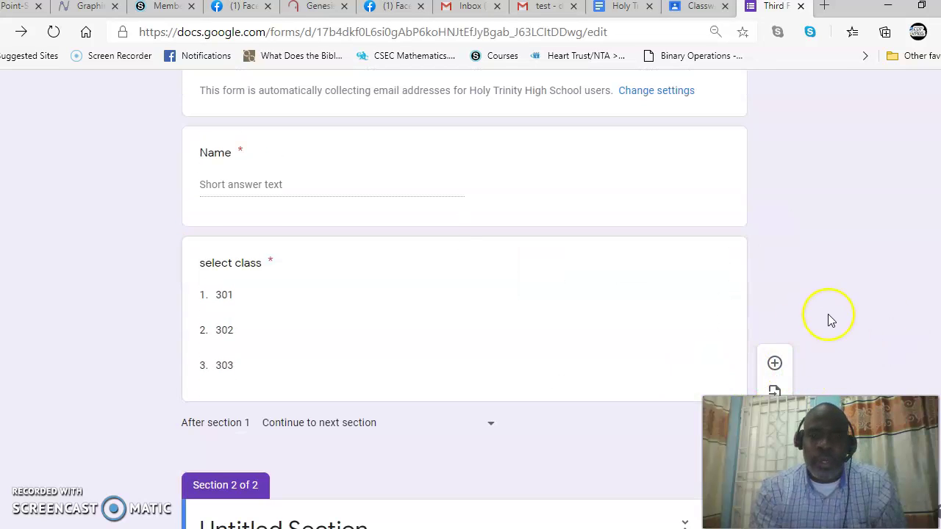
scroll(464, 294, "up", 2)
scroll(465, 294, "down", 2)
scroll(465, 294, "down", 1)
left_click(382, 427)
key("BackSpace")
type("Section A")
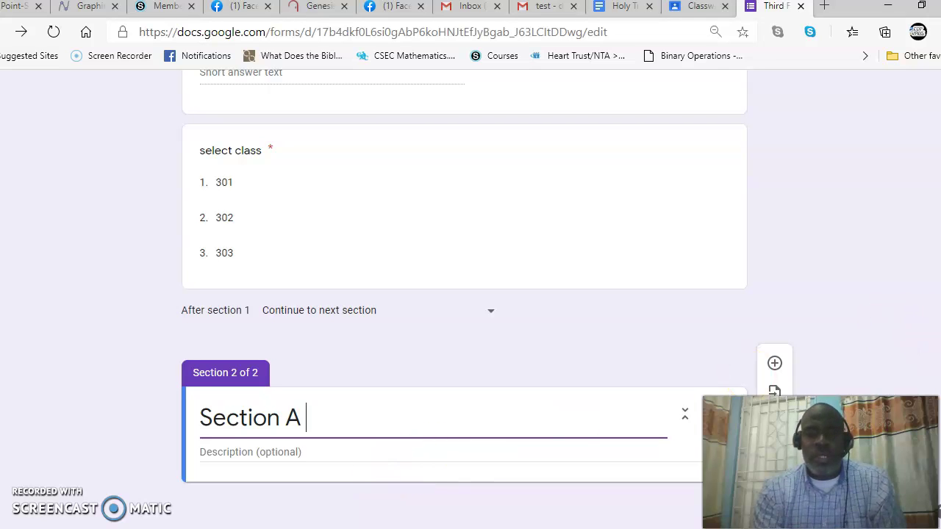
left_click_drag(820, 462, 823, 228)
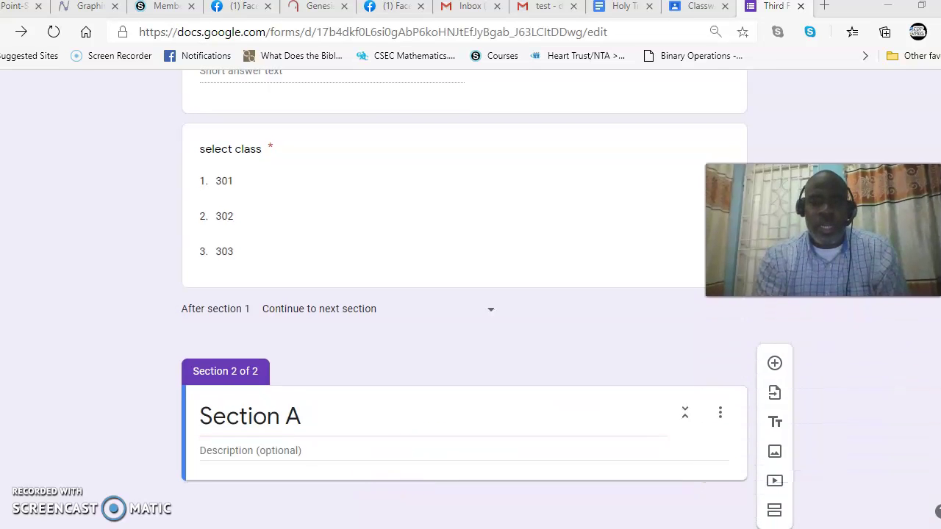
left_click(775, 365)
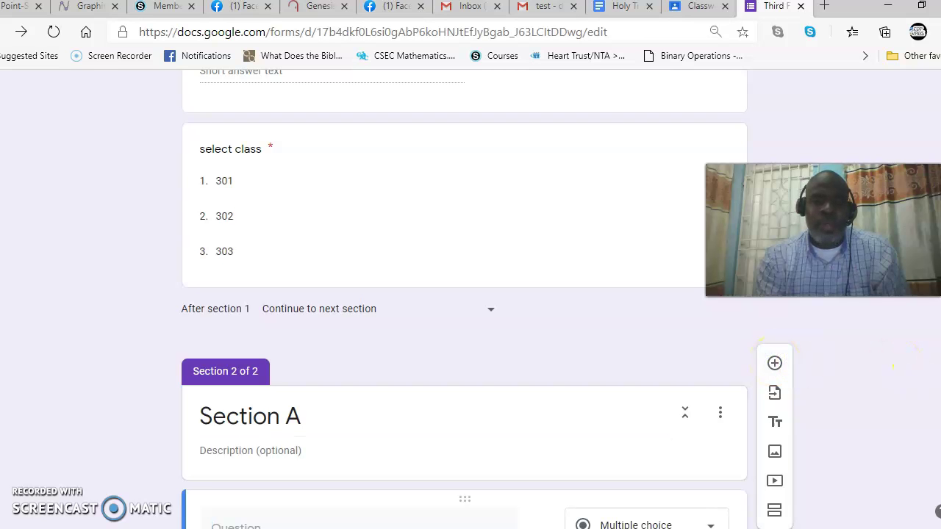
Copy the Section A question 1 text "A character can be defined as:" from the Google Docs test paper and return to the Google Forms quiz.
left_click(638, 7)
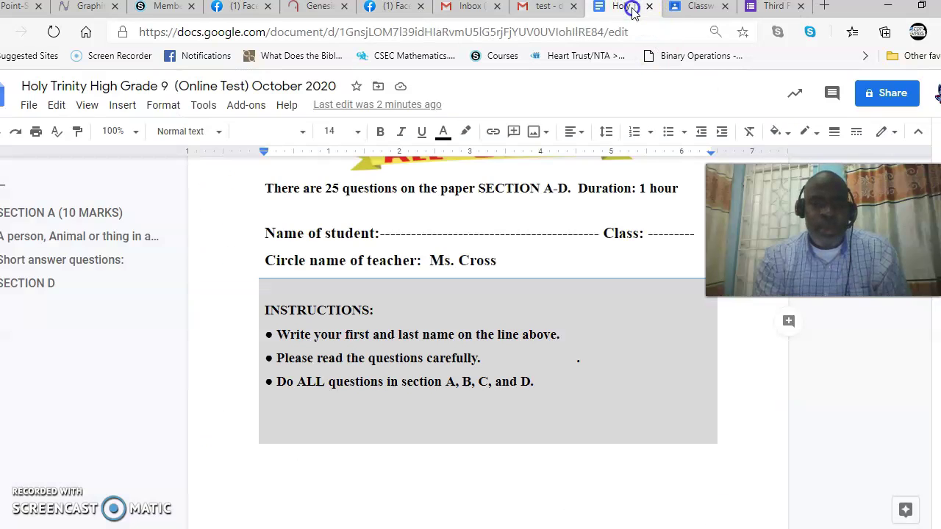
left_click_drag(846, 254, 743, 182)
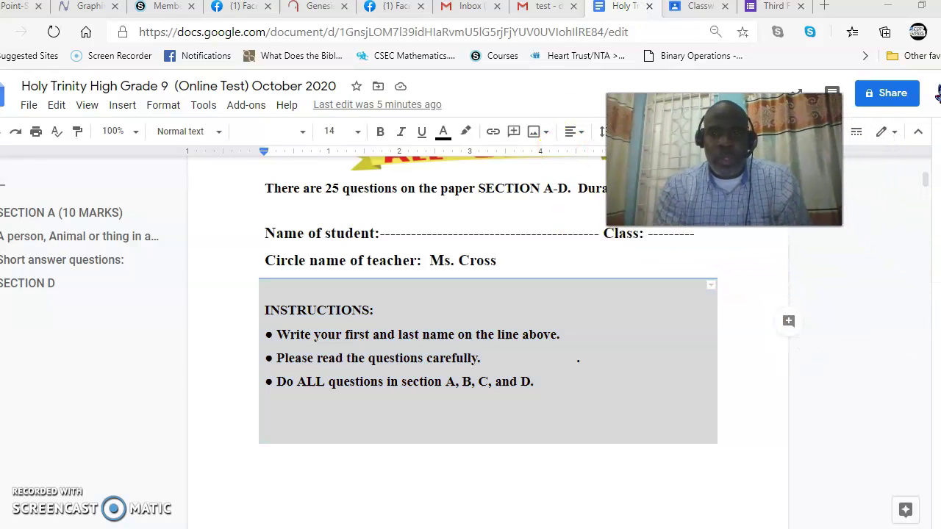
left_click_drag(923, 184, 925, 213)
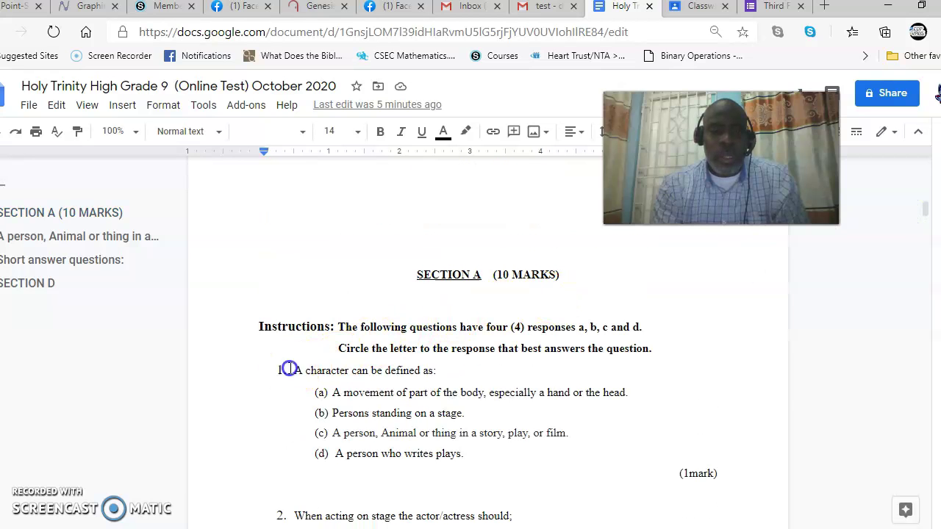
left_click_drag(290, 369, 386, 371)
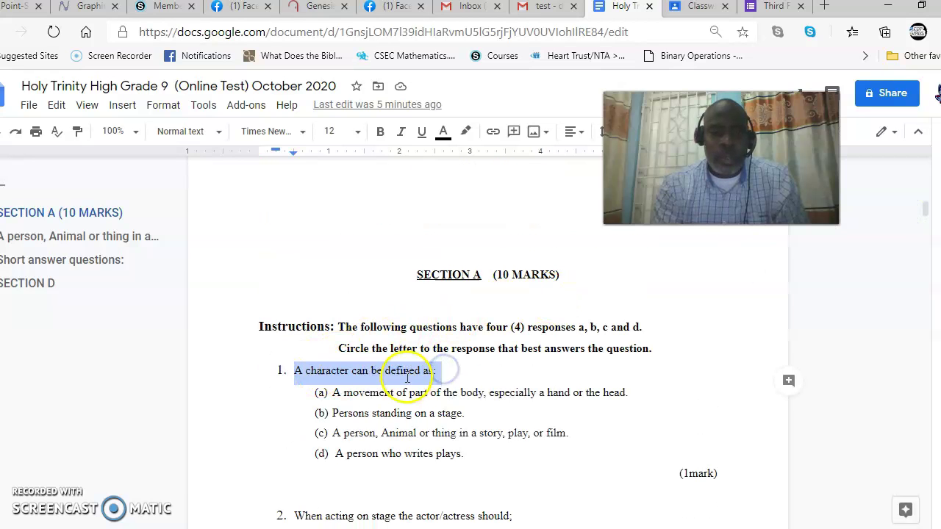
right_click(435, 371)
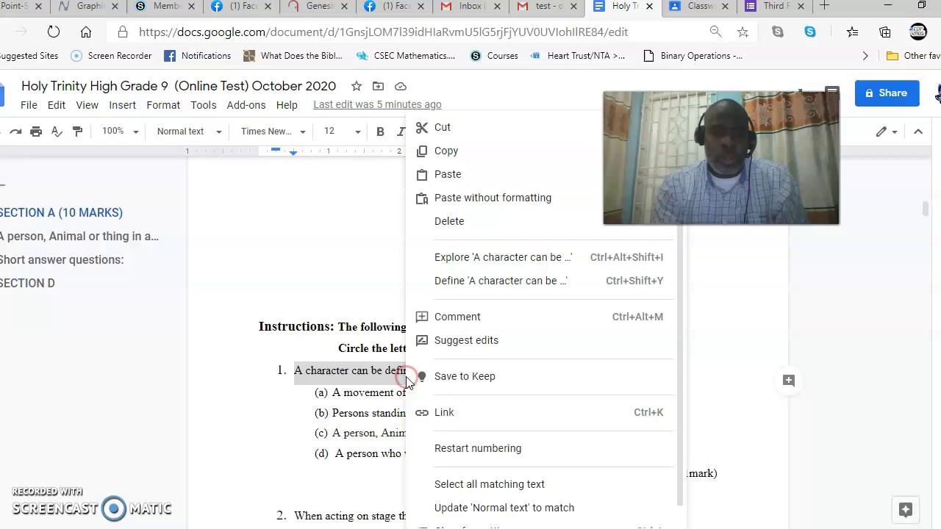
left_click(452, 154)
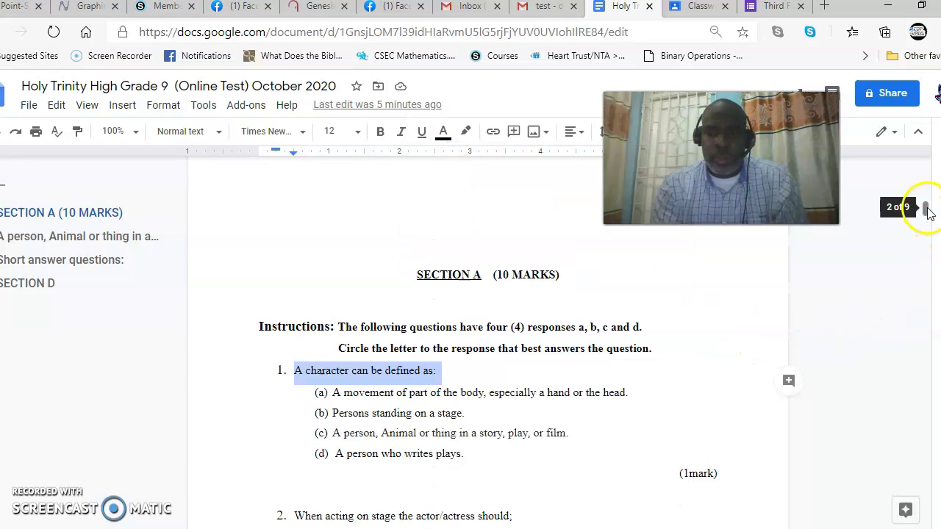
left_click(776, 7)
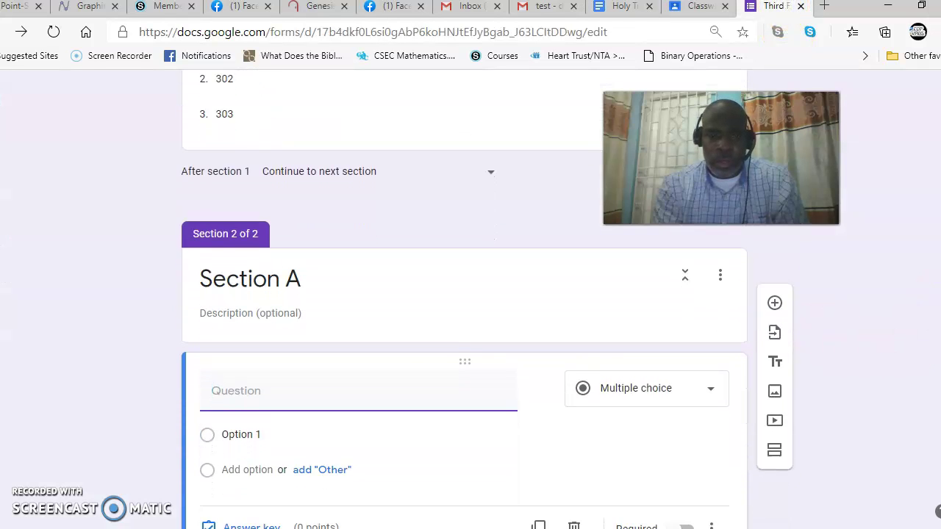
Paste the copied text "A character can be defined as:" as the question of the blank multiple-choice item in Section A.
left_click(258, 388)
right_click(257, 388)
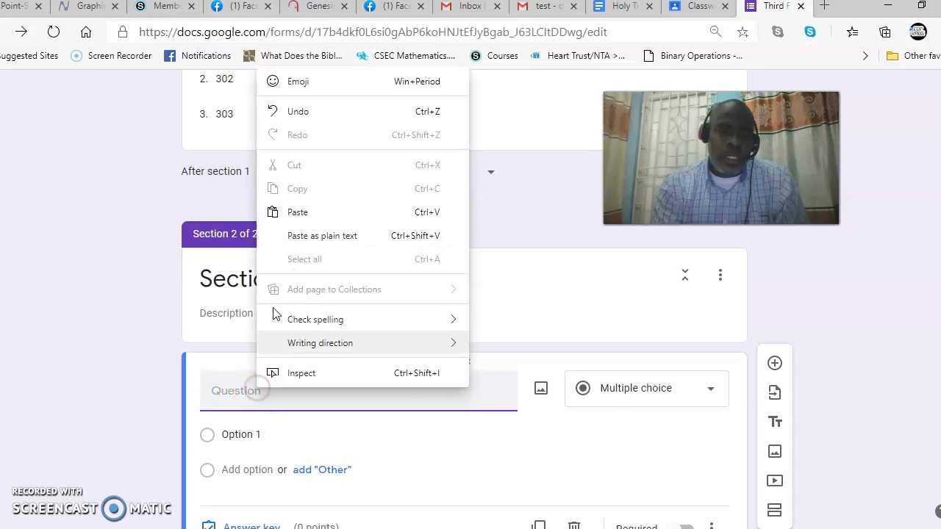
left_click(298, 210)
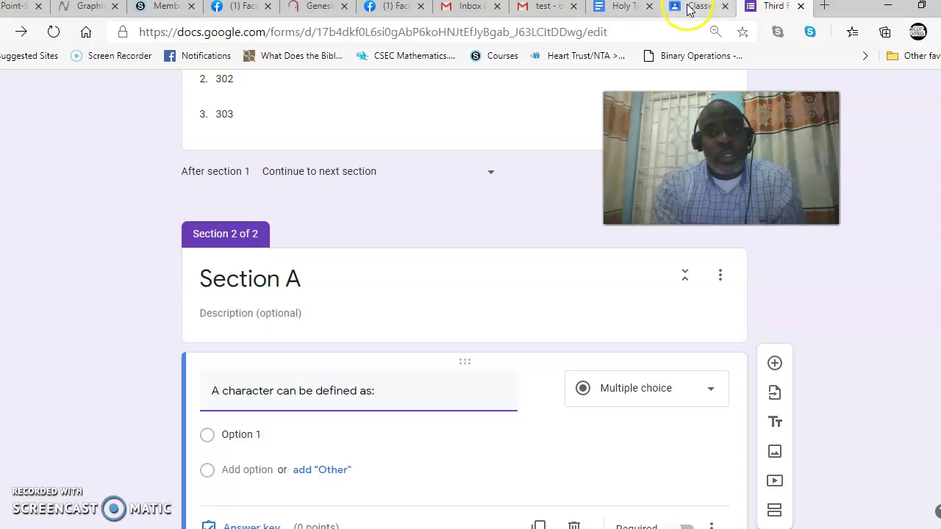
Switch to the Google Docs test paper and copy the four answer choices (a) to (d) of question 1.
left_click(625, 12)
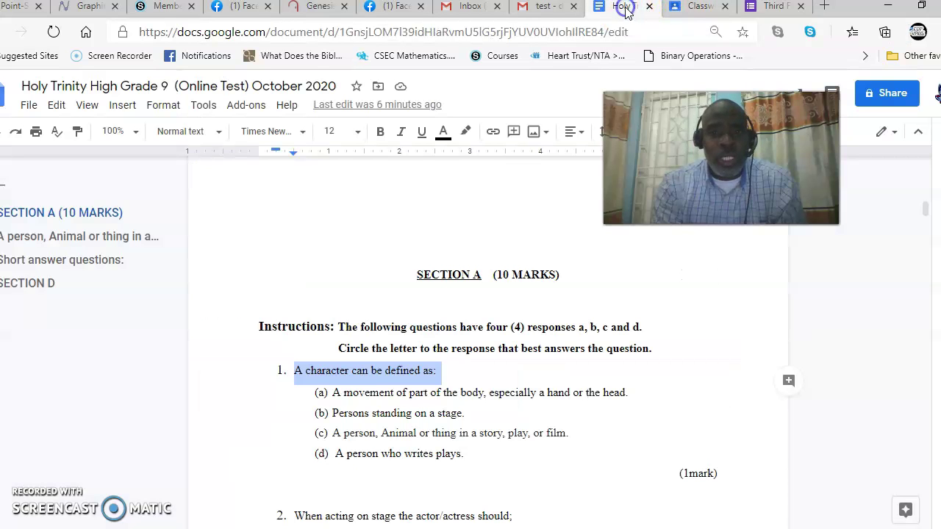
left_click(537, 432)
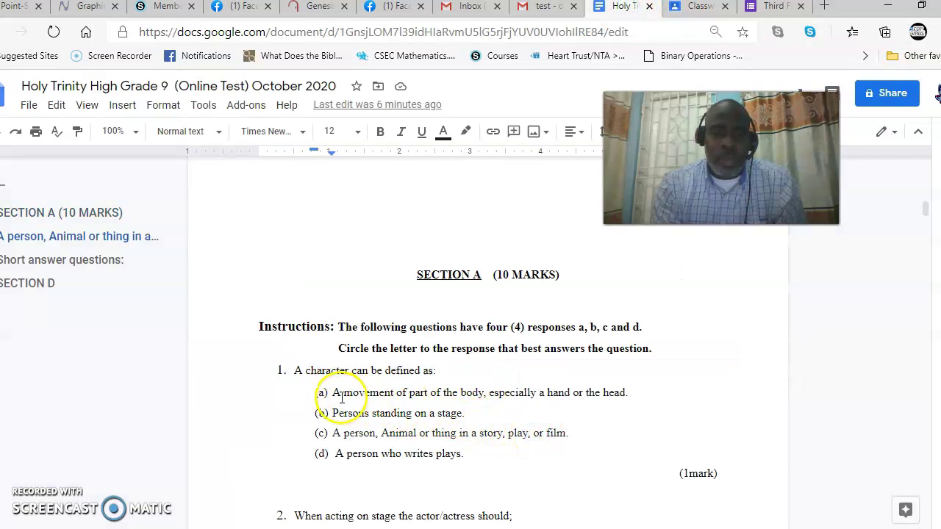
left_click_drag(314, 392, 454, 458)
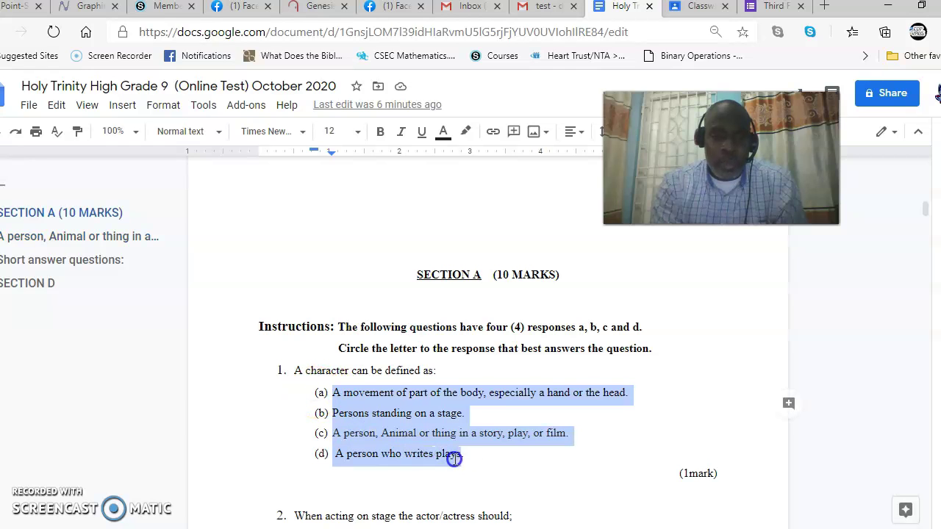
right_click(387, 402)
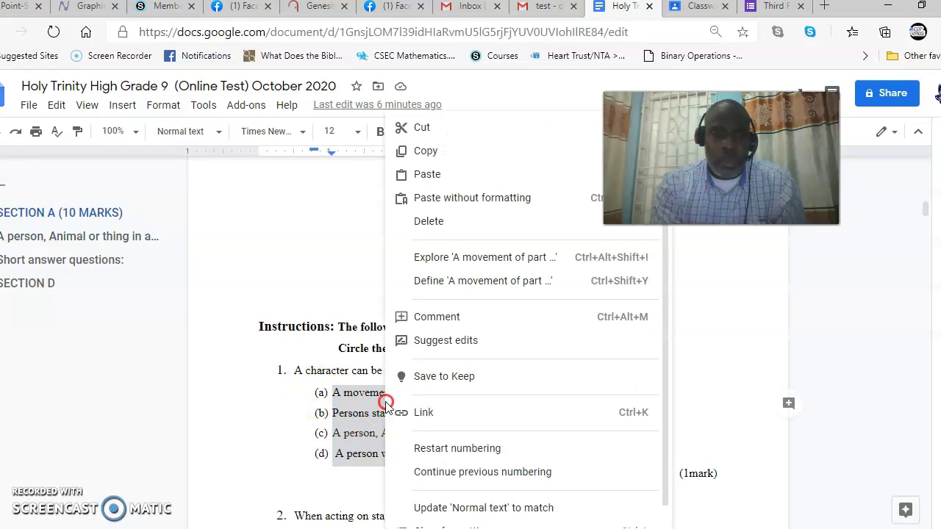
left_click(425, 154)
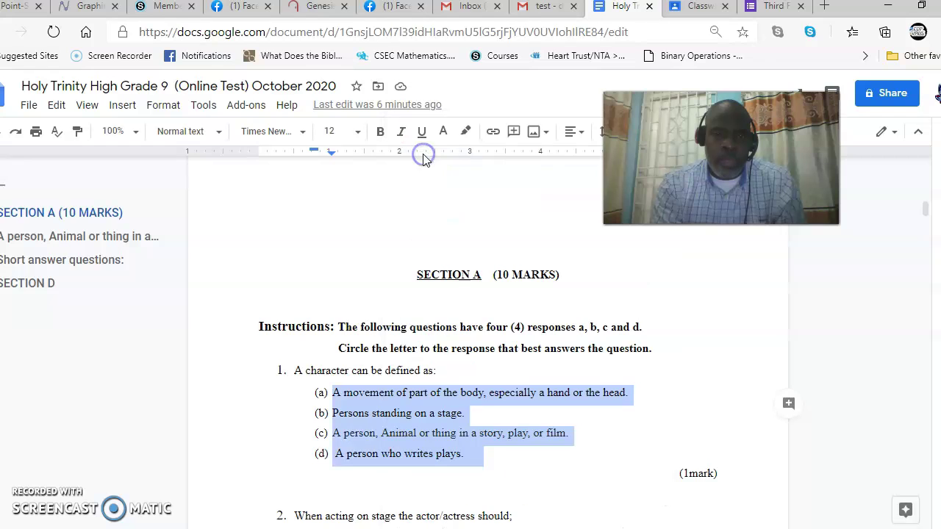
Return to the Google Forms quiz and paste the four copied answers over Option 1 of the character question.
left_click(773, 8)
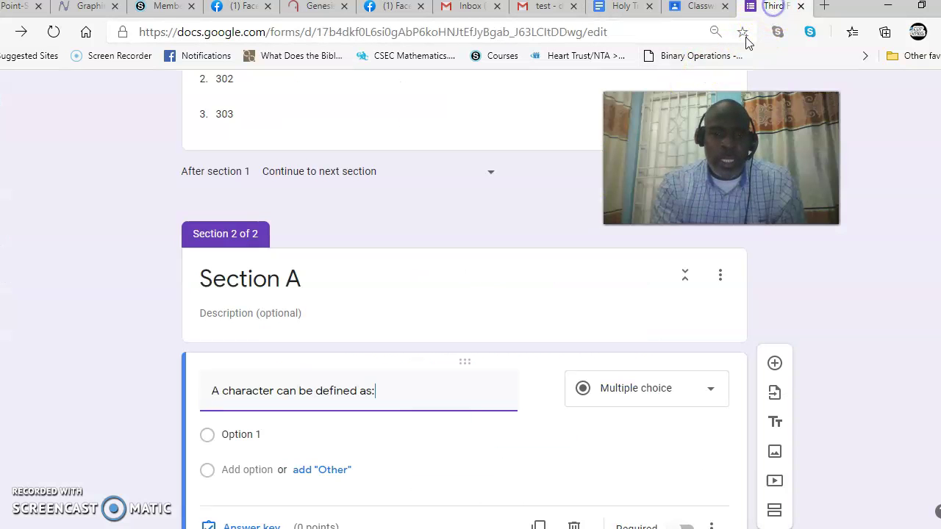
left_click(273, 434)
right_click(273, 433)
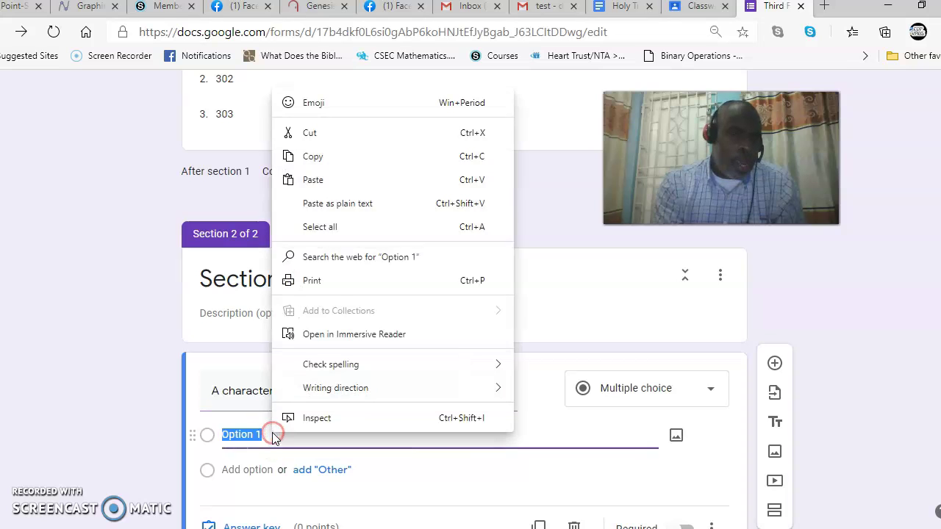
left_click(324, 180)
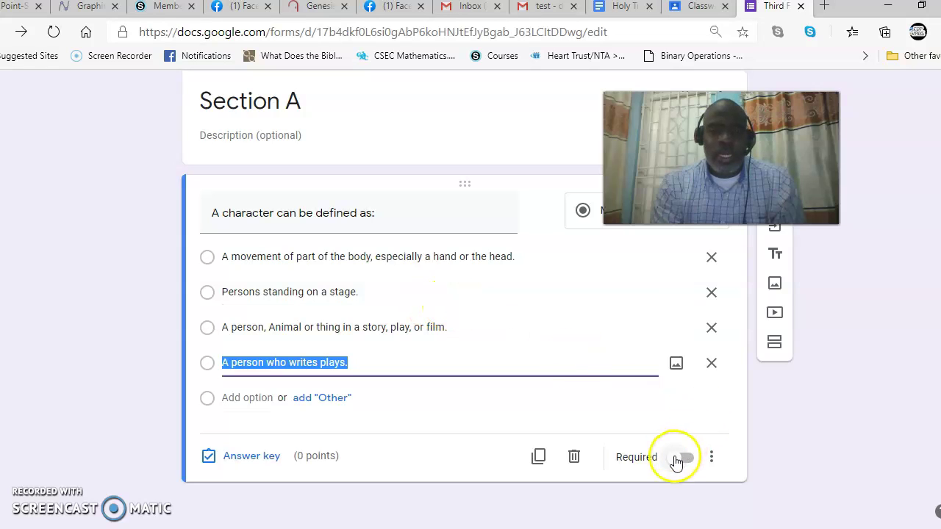
Make the character question required and set its answer key to "A person, Animal or thing in a story, play, or film." for 1 point.
left_click(675, 458)
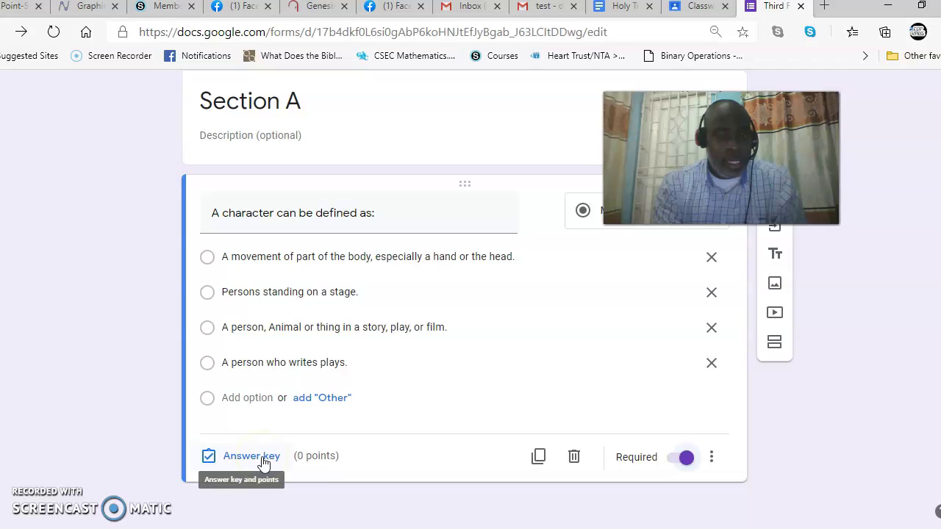
left_click(263, 463)
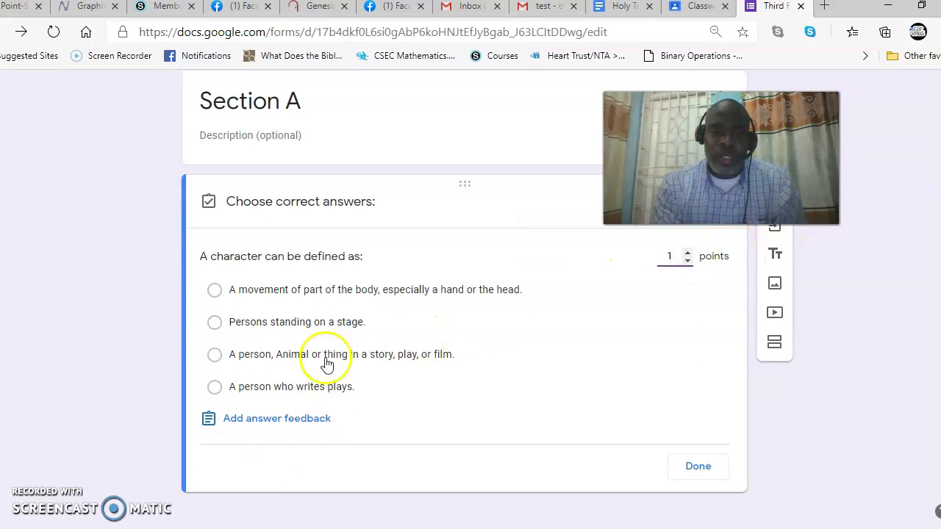
left_click(214, 355)
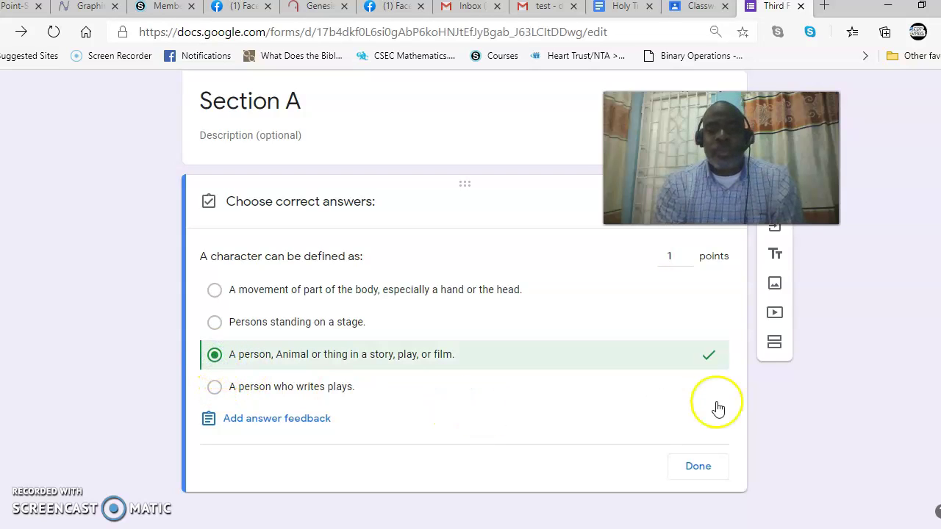
left_click(698, 466)
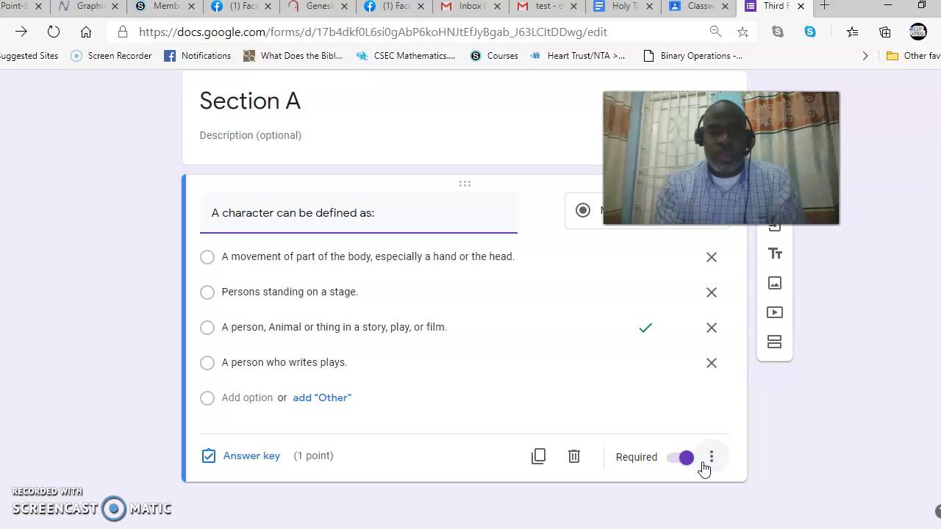
left_click_drag(720, 158, 807, 463)
scroll(262, 287, "up", 2)
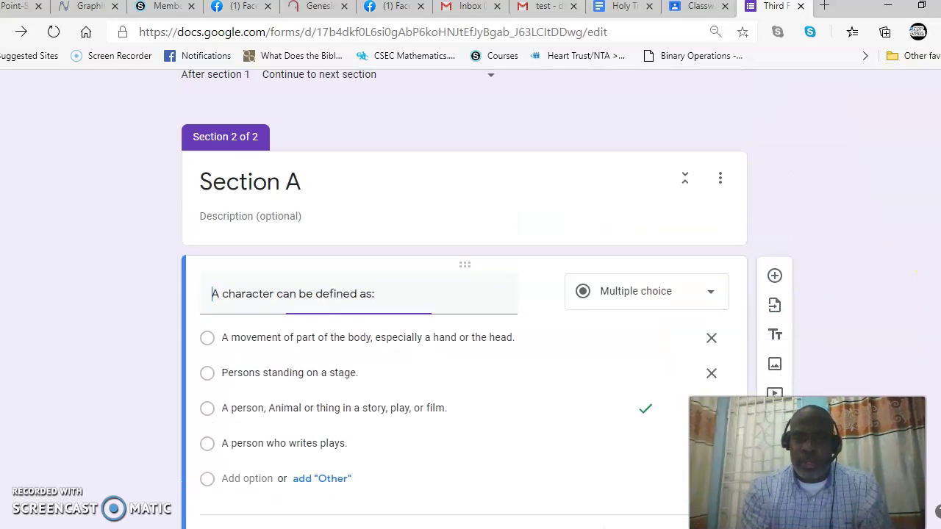
scroll(262, 259, "down", 2)
scroll(464, 294, "up", 1)
scroll(464, 294, "down", 1)
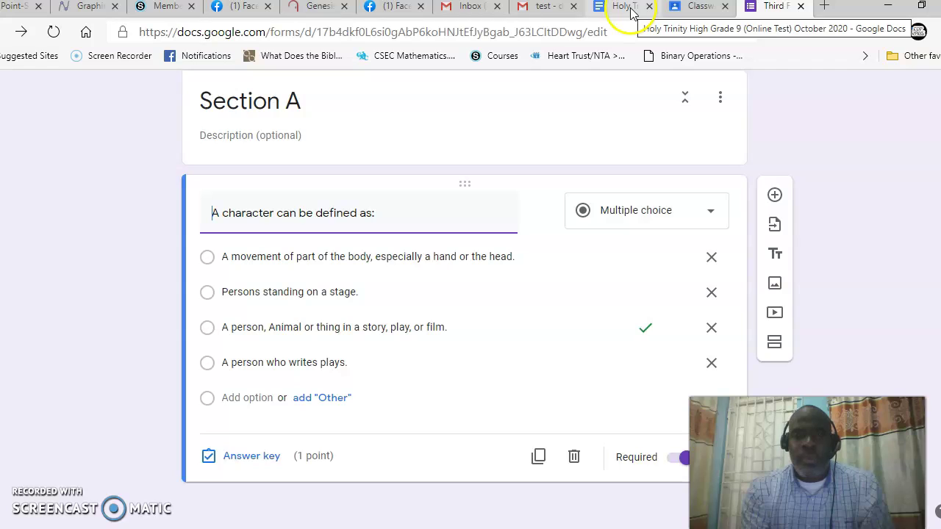
Add a new multiple-choice question below the character question and paste in question 2's text, "When acting on stage the actor/actress should;", from the Docs test paper.
left_click(777, 195)
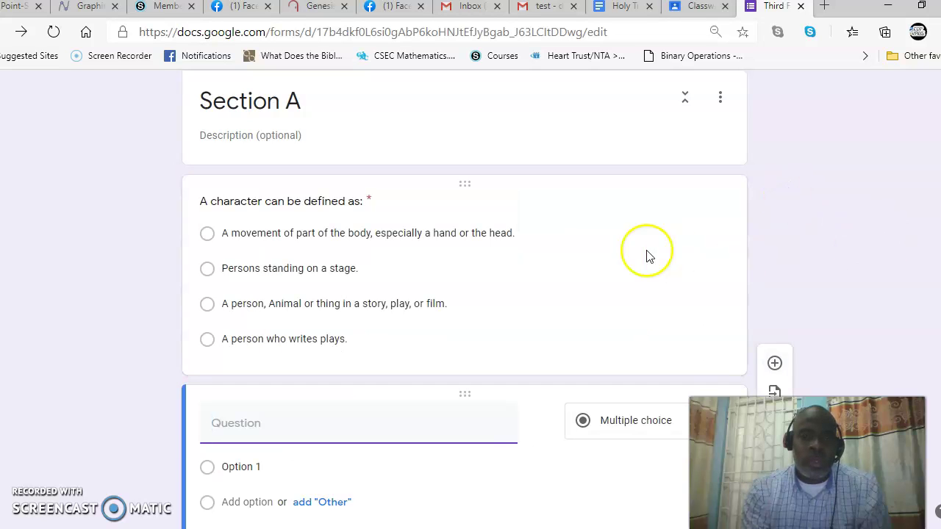
left_click(621, 6)
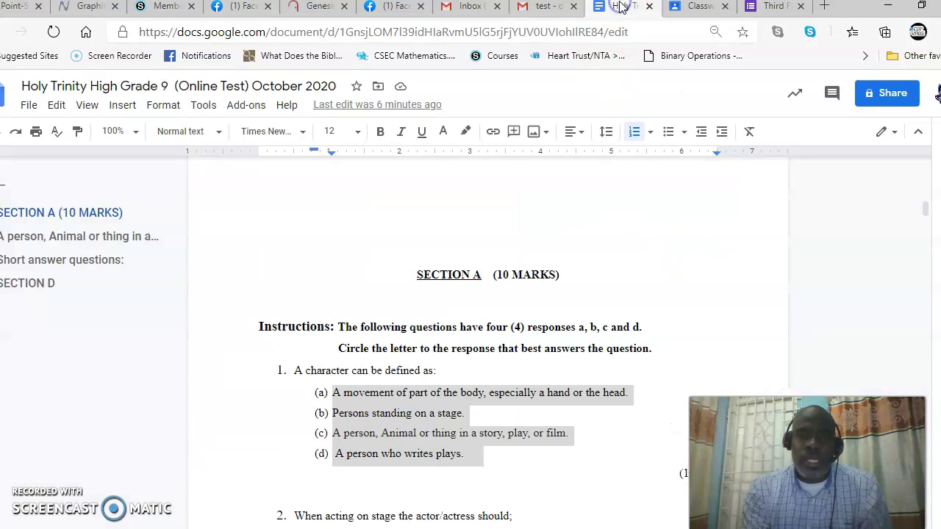
mouse_move(925, 209)
left_mouse_down()
mouse_move(925, 221)
mouse_move(925, 212)
left_mouse_up()
left_click_drag(292, 353, 491, 361)
right_click(491, 356)
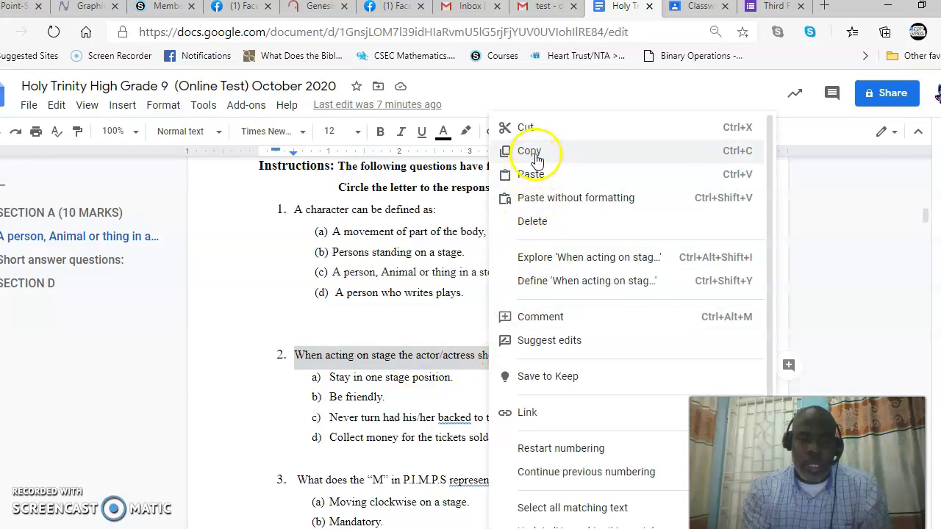
left_click(530, 151)
left_click(775, 13)
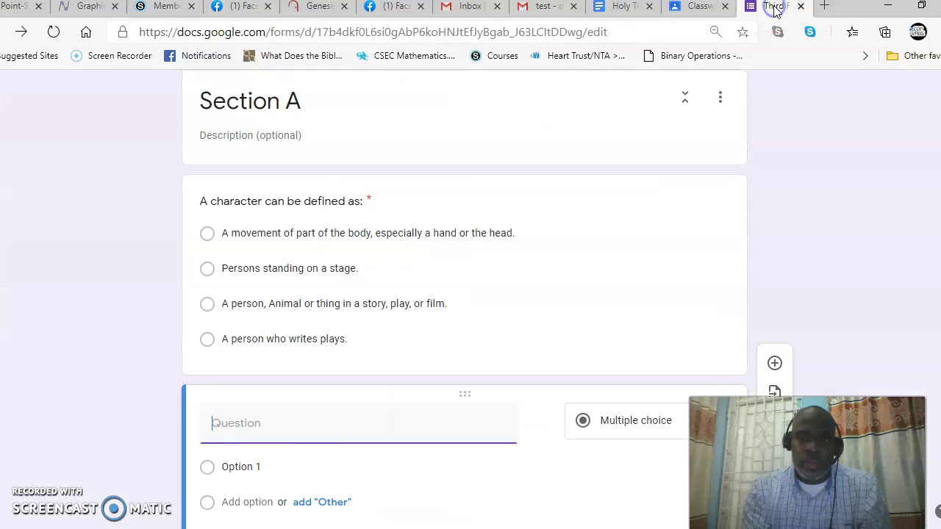
right_click(229, 424)
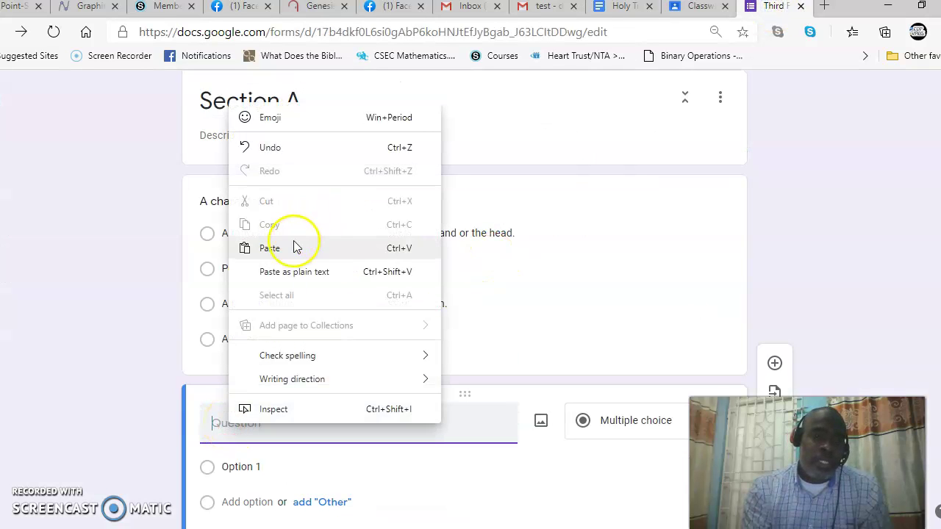